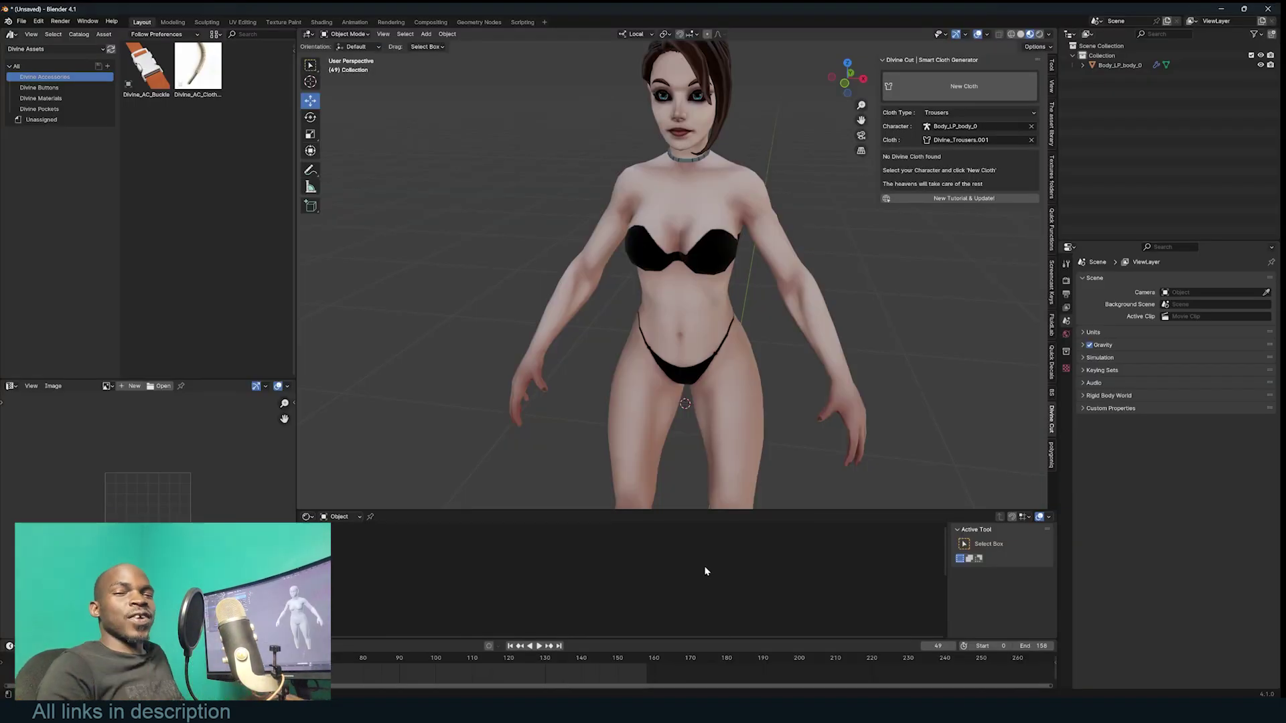
Browse to DivineCut.py in the DivineCut v2.0.0 folder as the add-on to install, and cancel the file selection
left_click(38, 20)
left_click(62, 156)
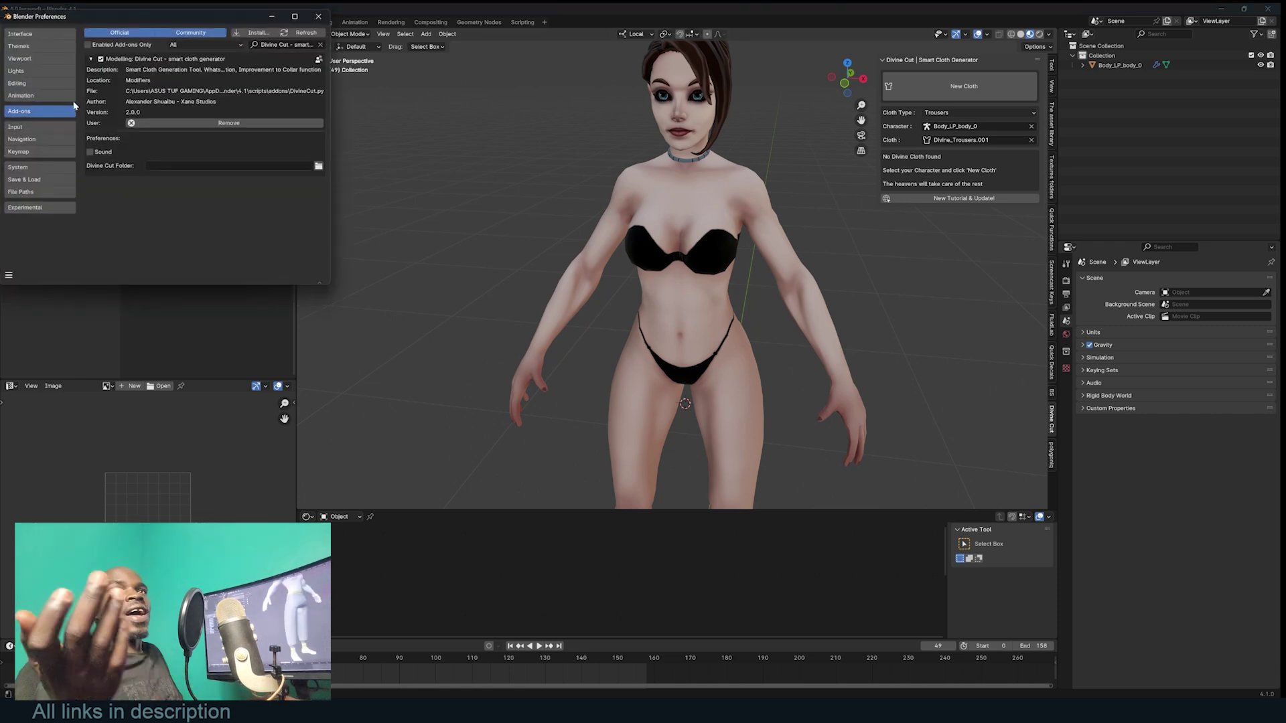
left_click(249, 37)
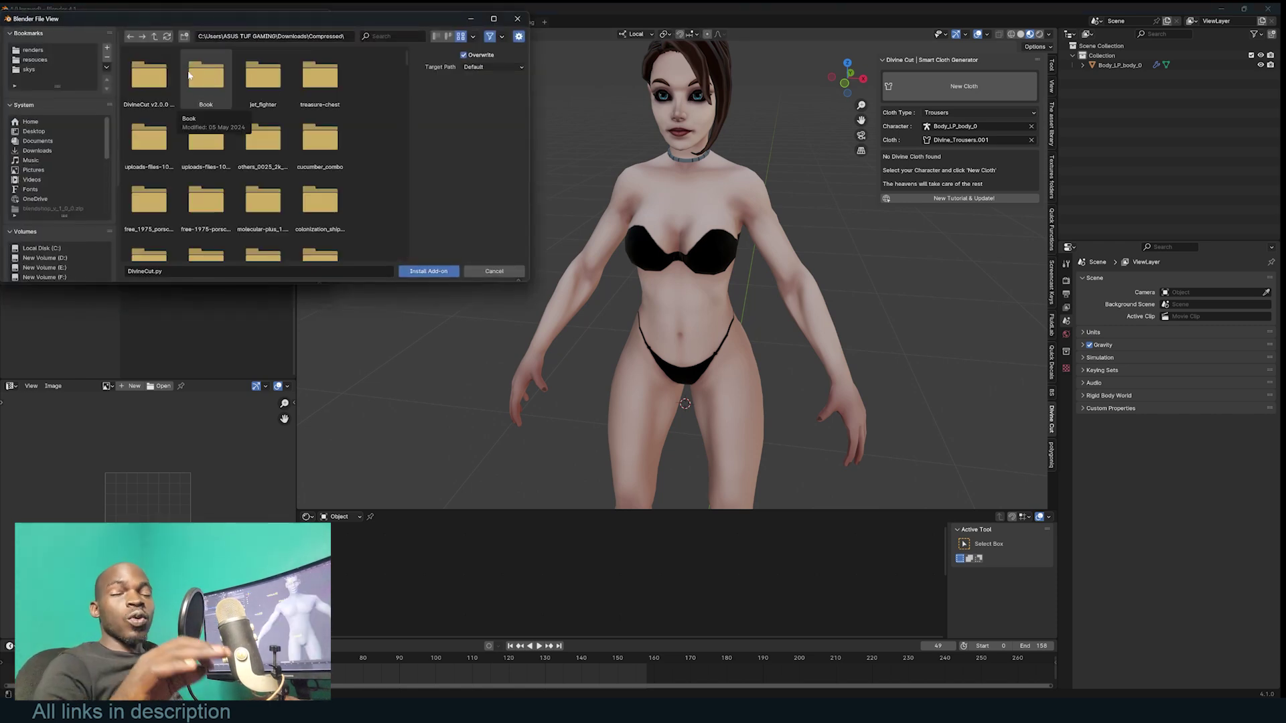
double_click(143, 90)
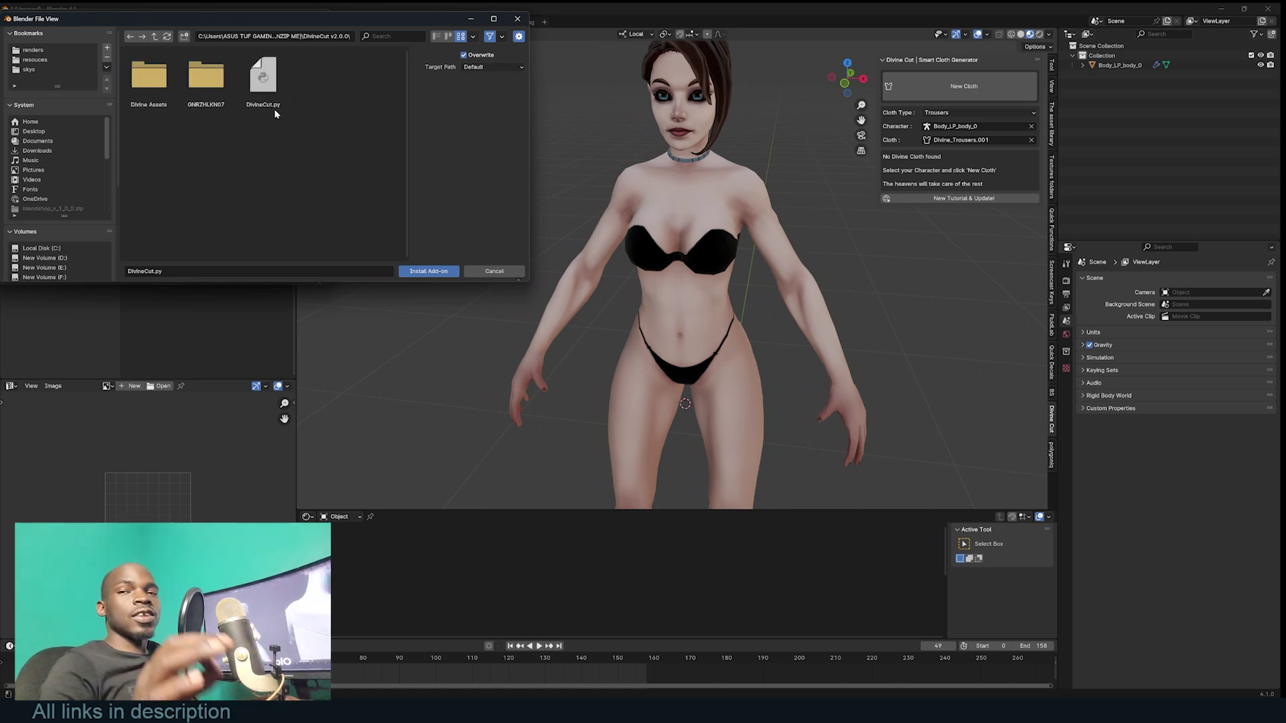
left_click(264, 84)
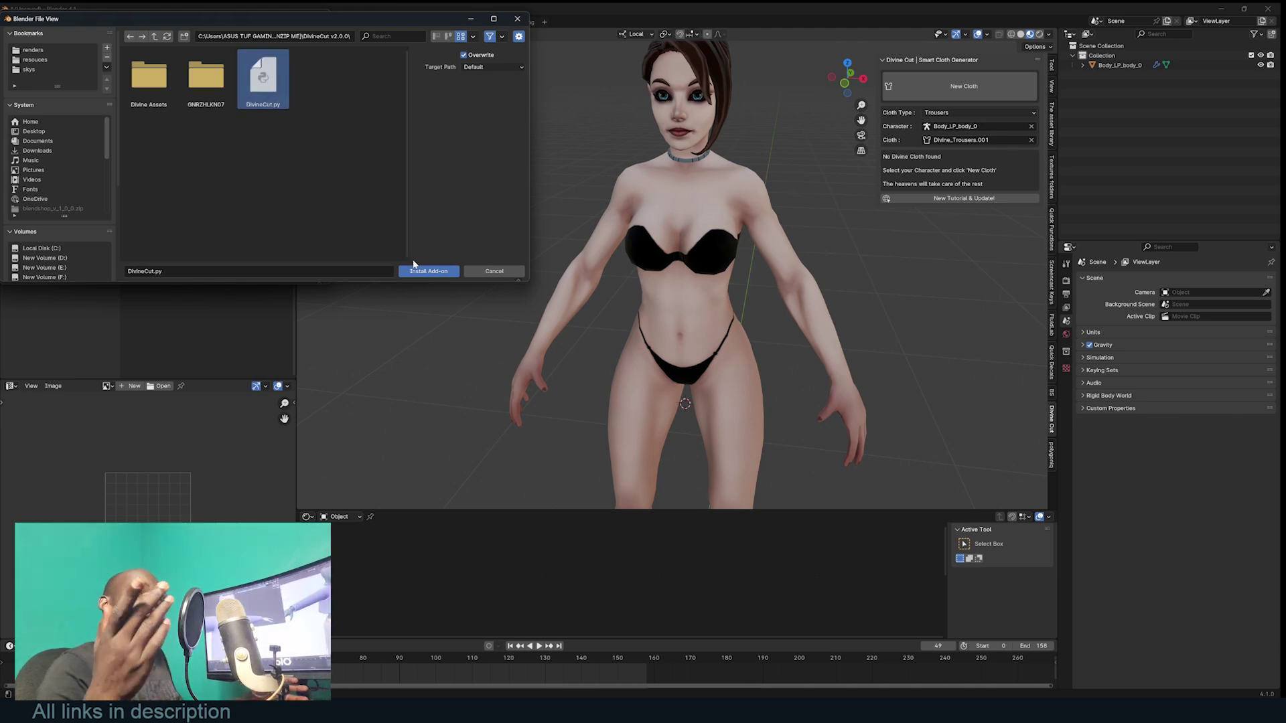
left_click(494, 271)
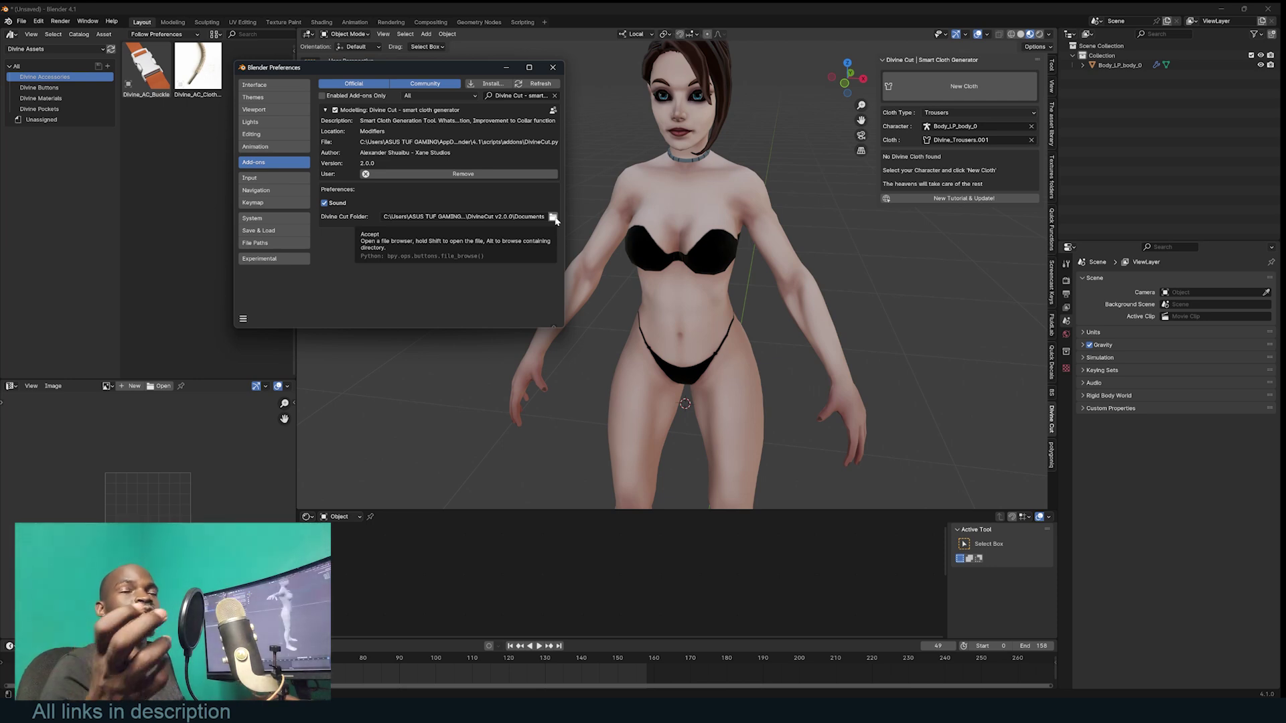
Add the Divine Assets folder inside DivineCut v2.0.0 as an asset library in the file path preferences, and close the preferences
left_click(274, 244)
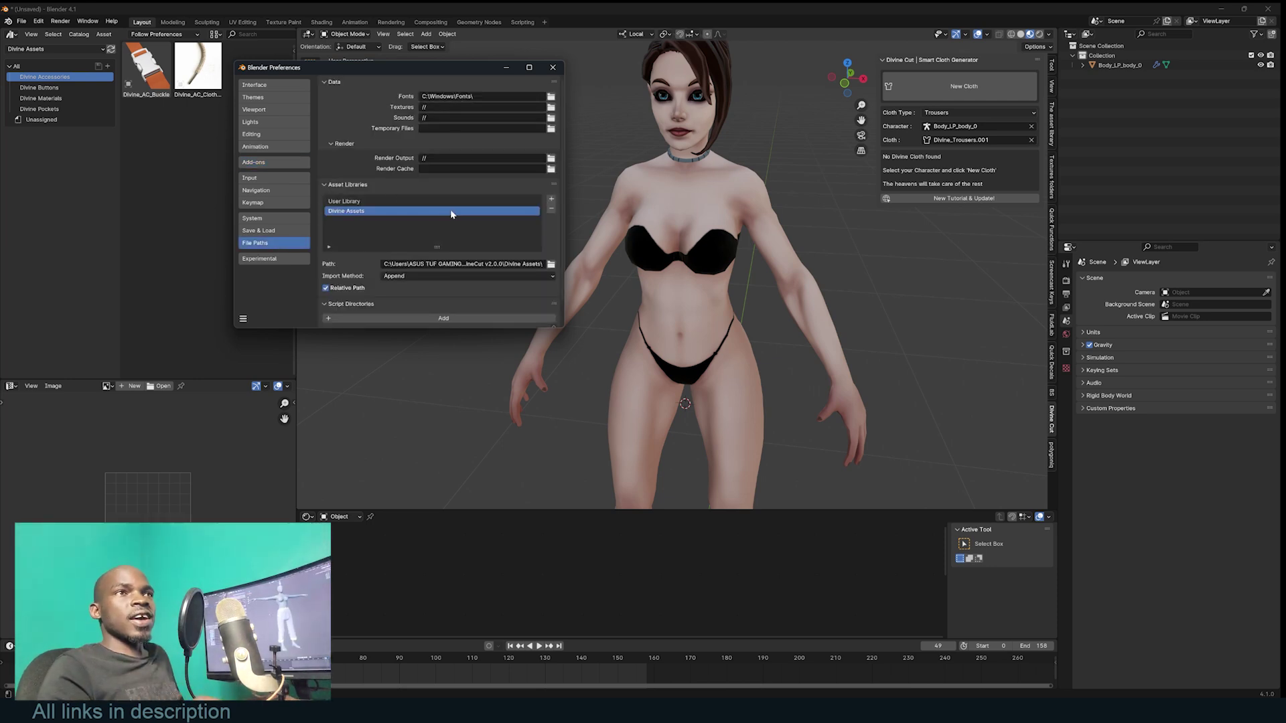
left_click(551, 201)
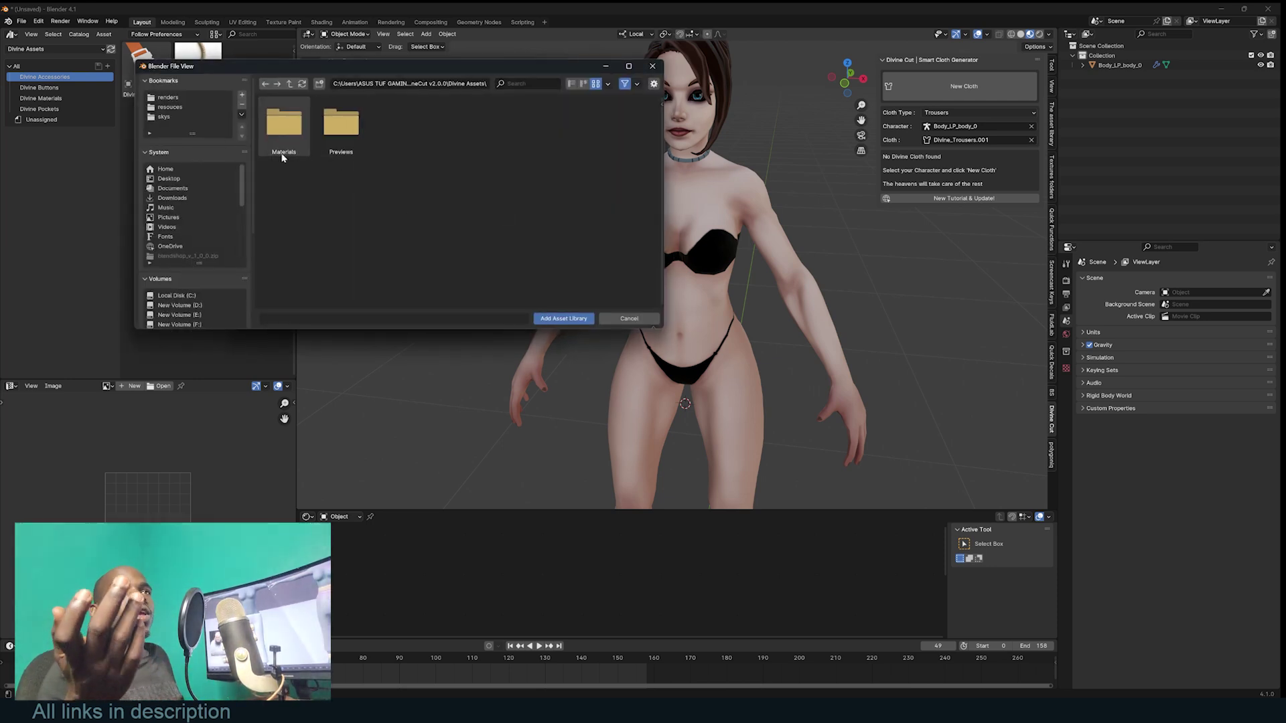
left_click(294, 86)
left_click(295, 86)
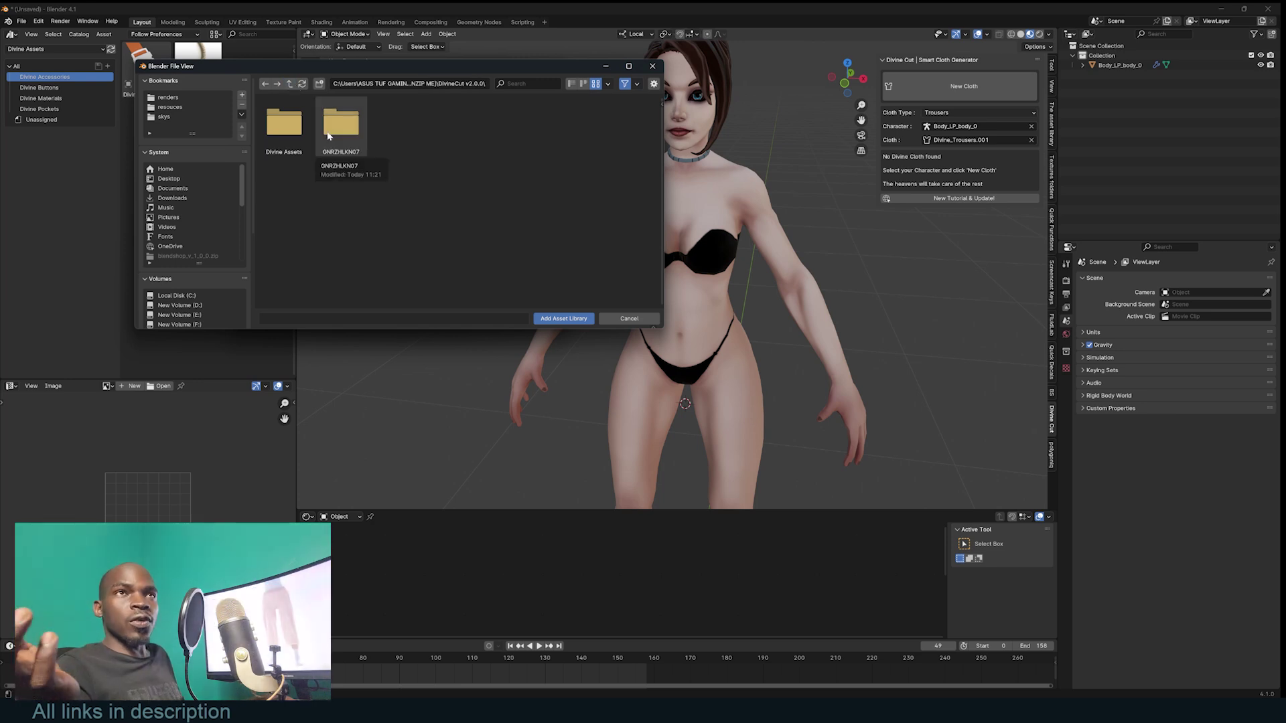
left_click(290, 84)
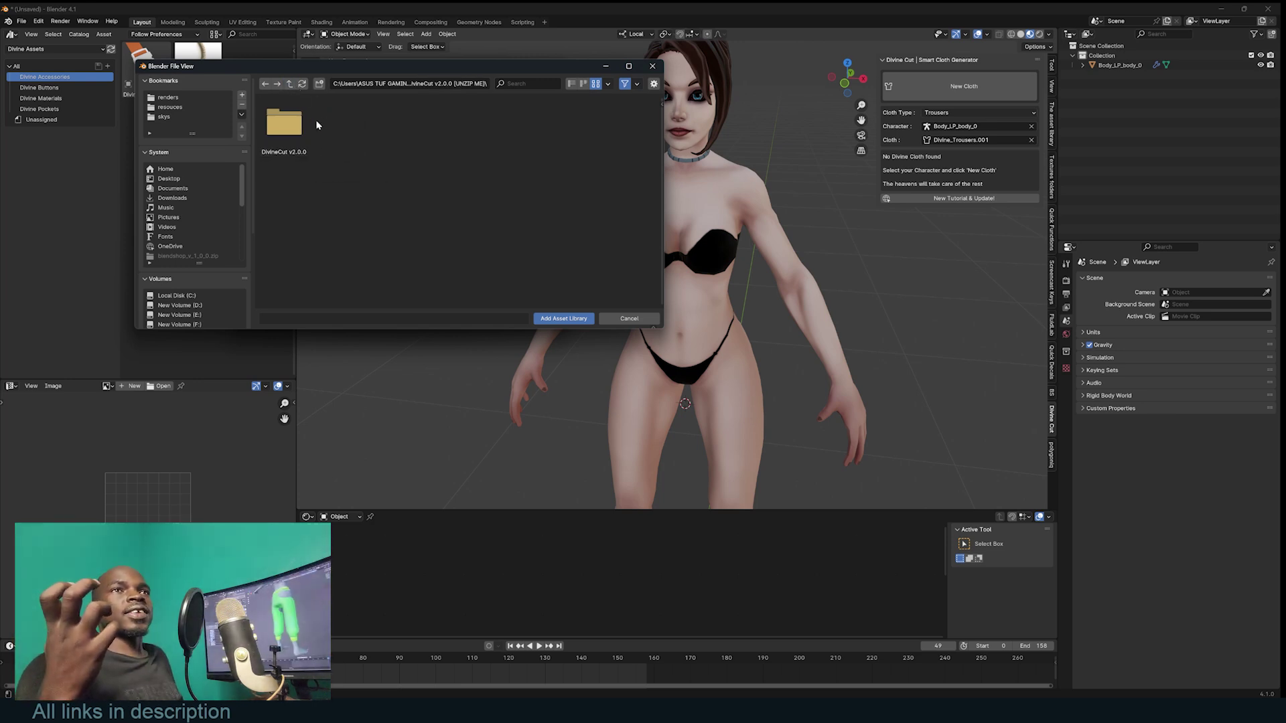
double_click(295, 138)
double_click(303, 140)
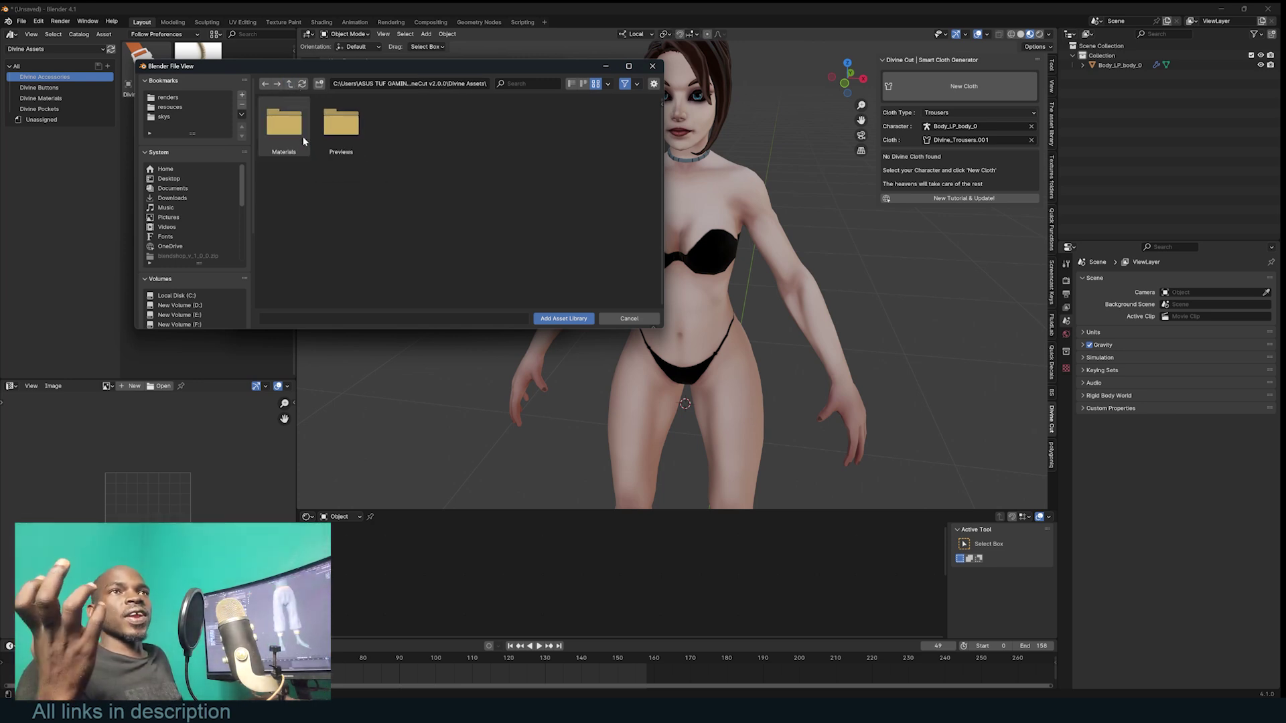
left_click(566, 319)
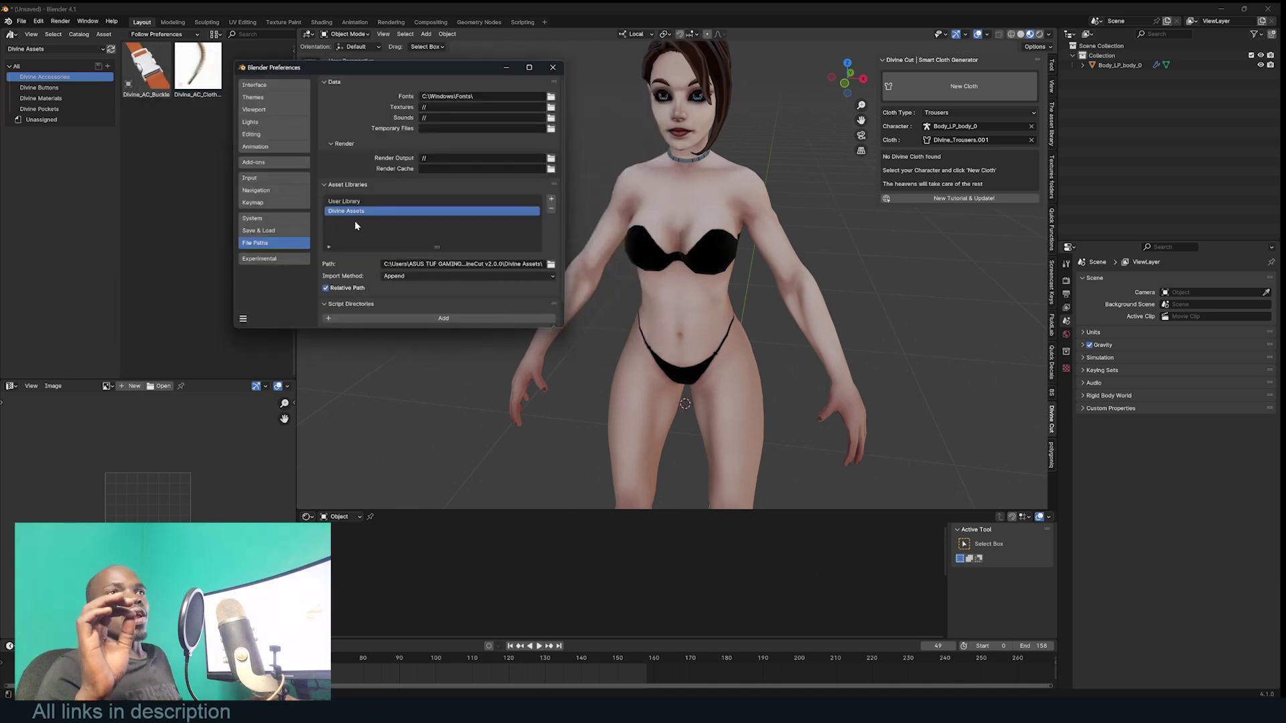
left_click(553, 67)
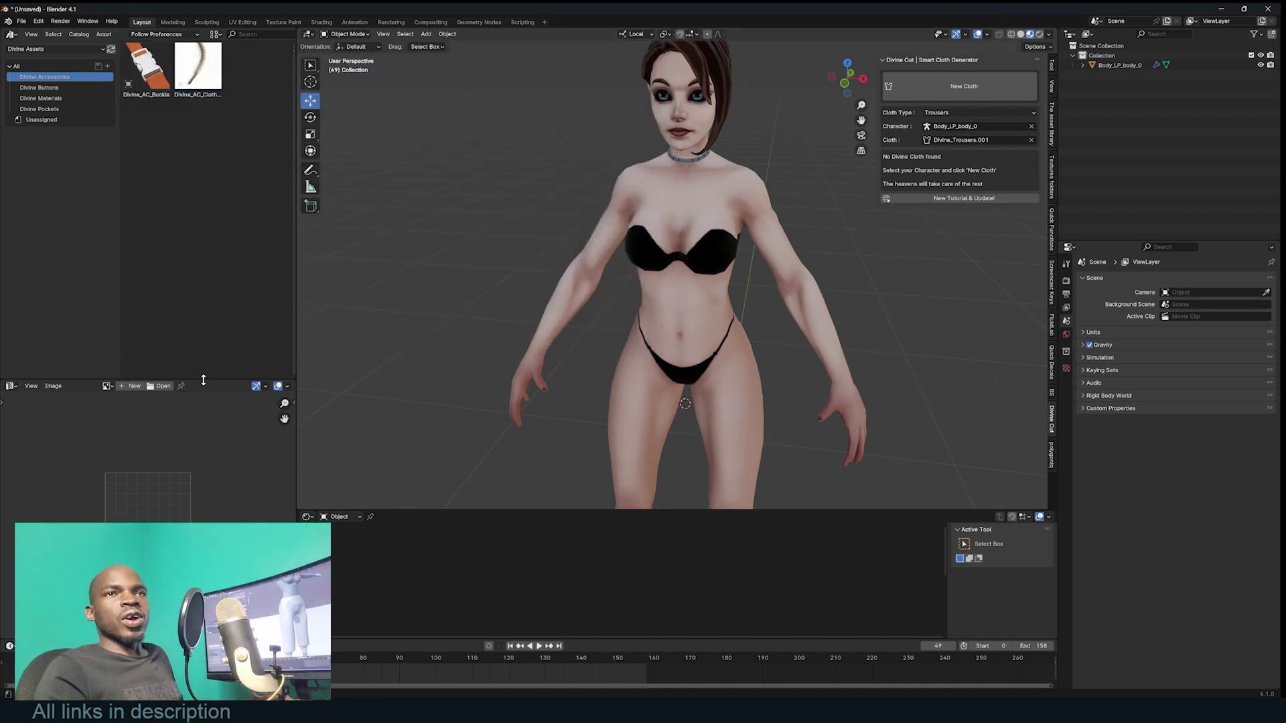
Enlarge the image editor area below the asset browser and turn it into a second Asset Browser
left_click_drag(203, 379, 204, 219)
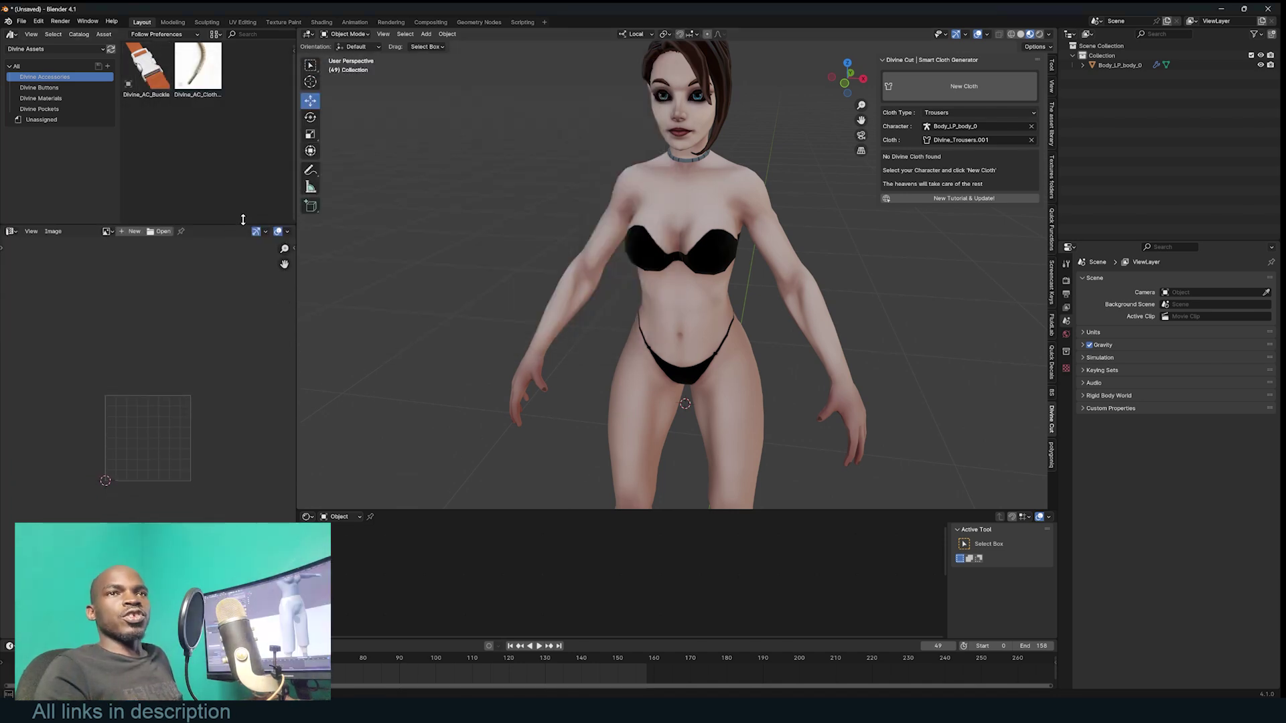
left_click(11, 226)
left_click(317, 282)
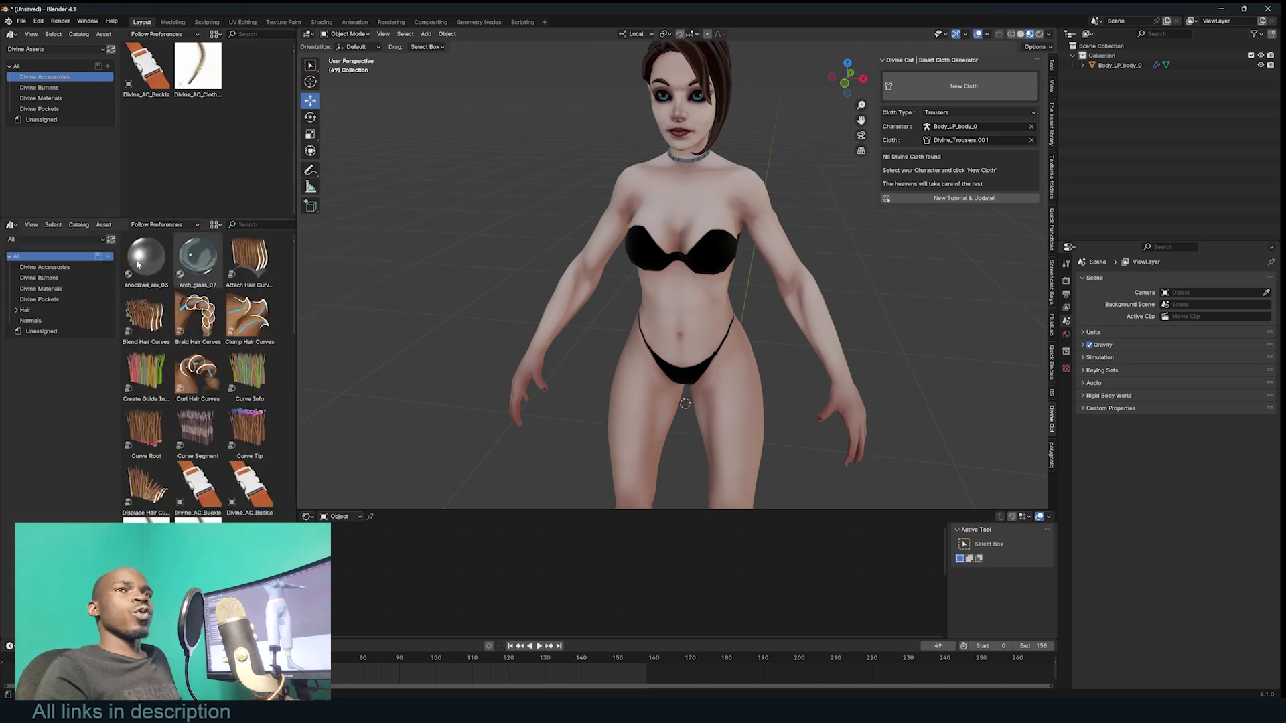
Set the second asset browser to the Divine Assets library and show its Divine Accessories catalog
left_click(79, 241)
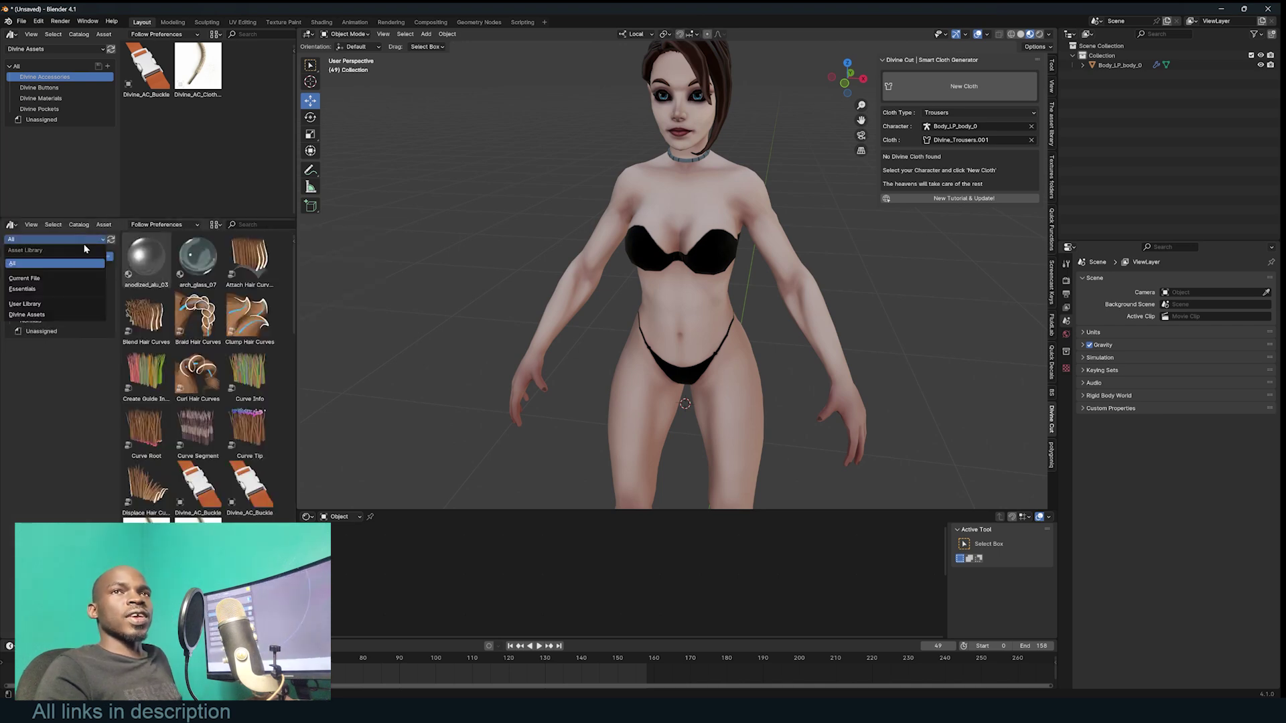
left_click(57, 308)
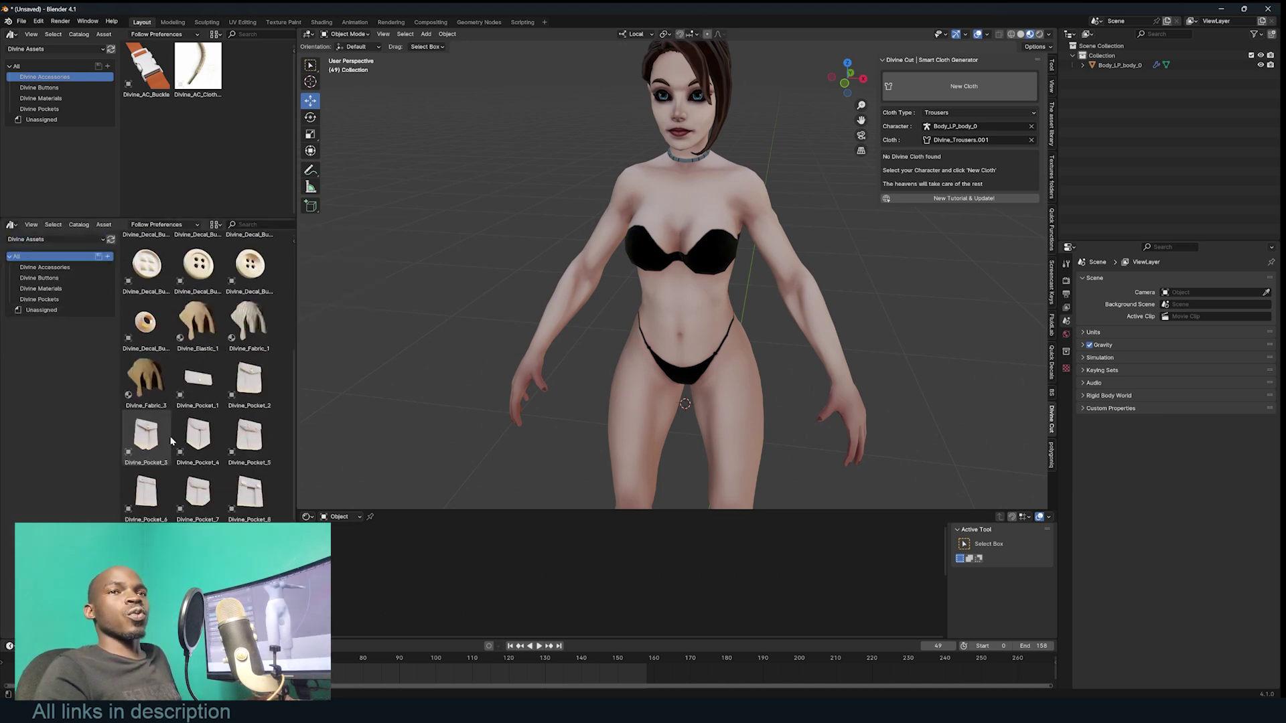
left_click(65, 277)
left_click(66, 269)
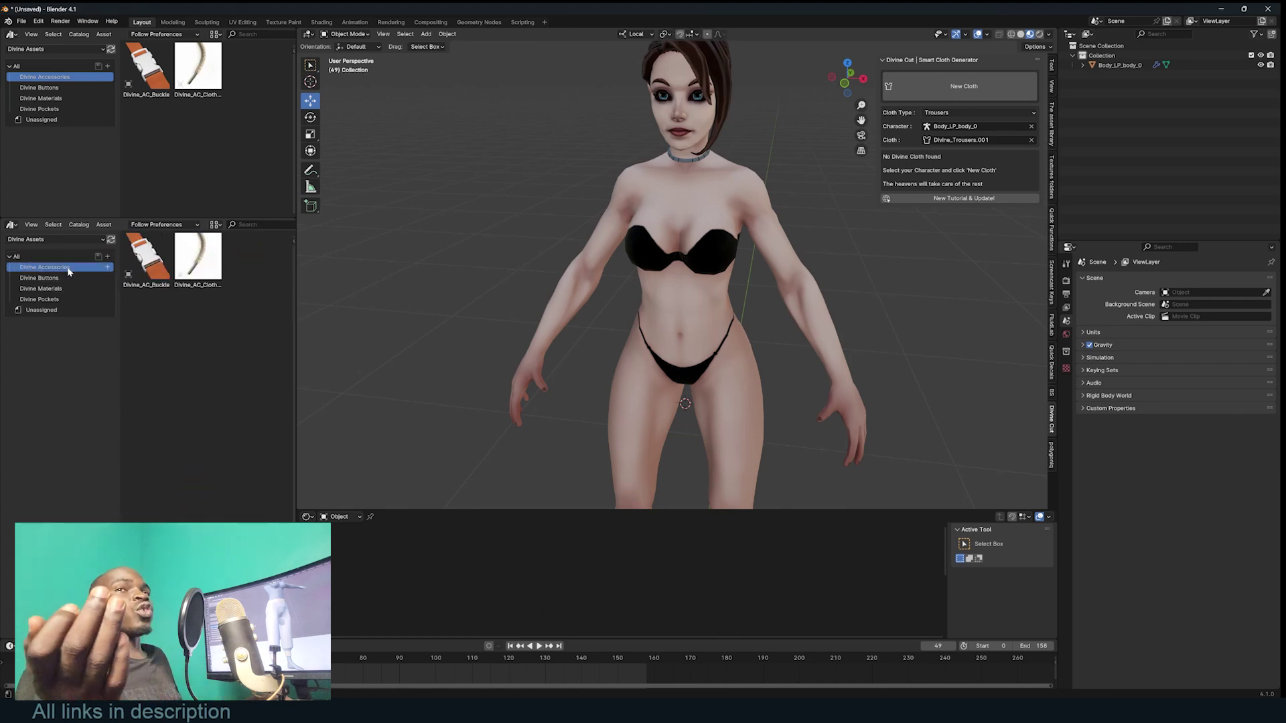
Switch to the web browser to view the Sketchfab page of the "Female Body base for rpg" model, and return to Blender
key("alt+Tab")
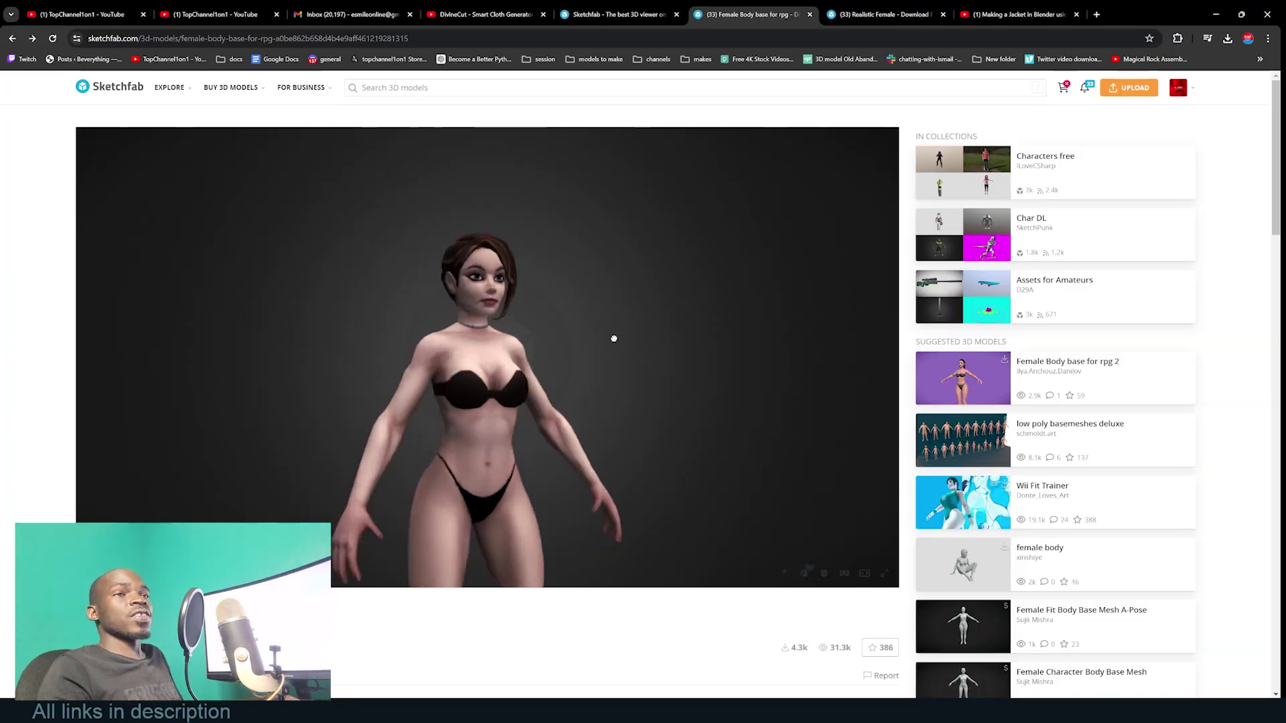
scroll(612, 339, "down", 2)
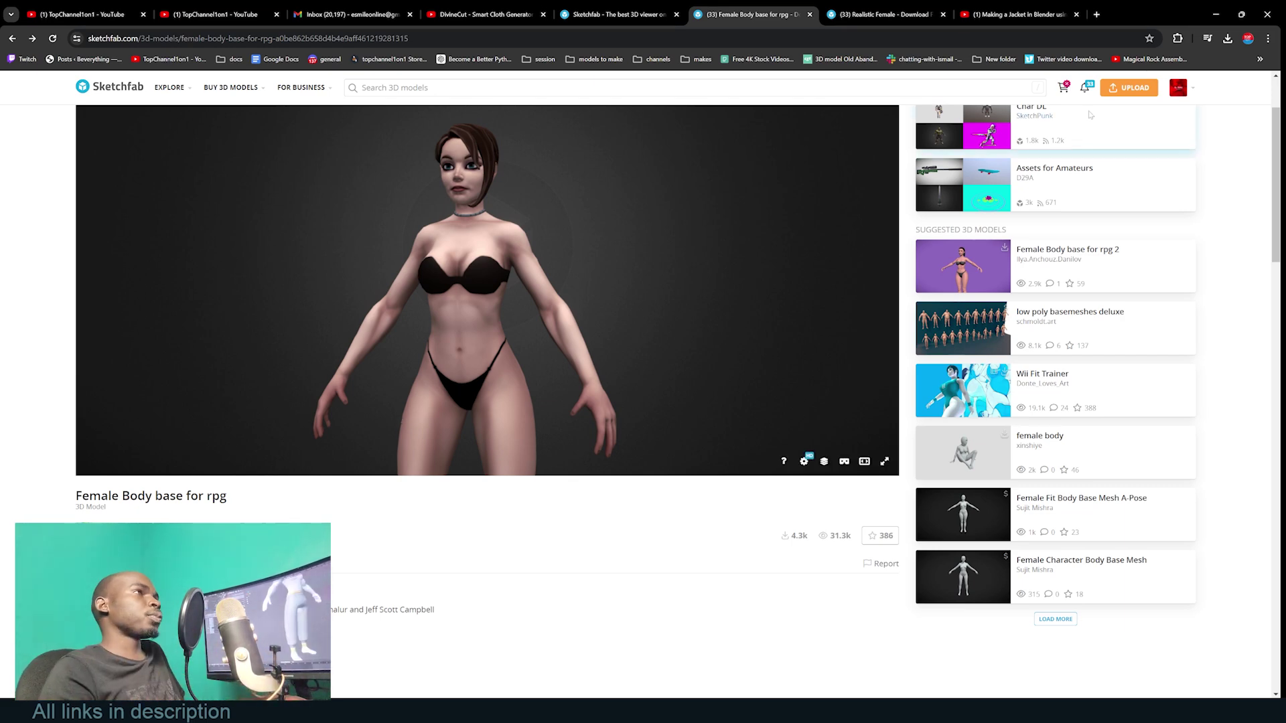
left_click(1217, 9)
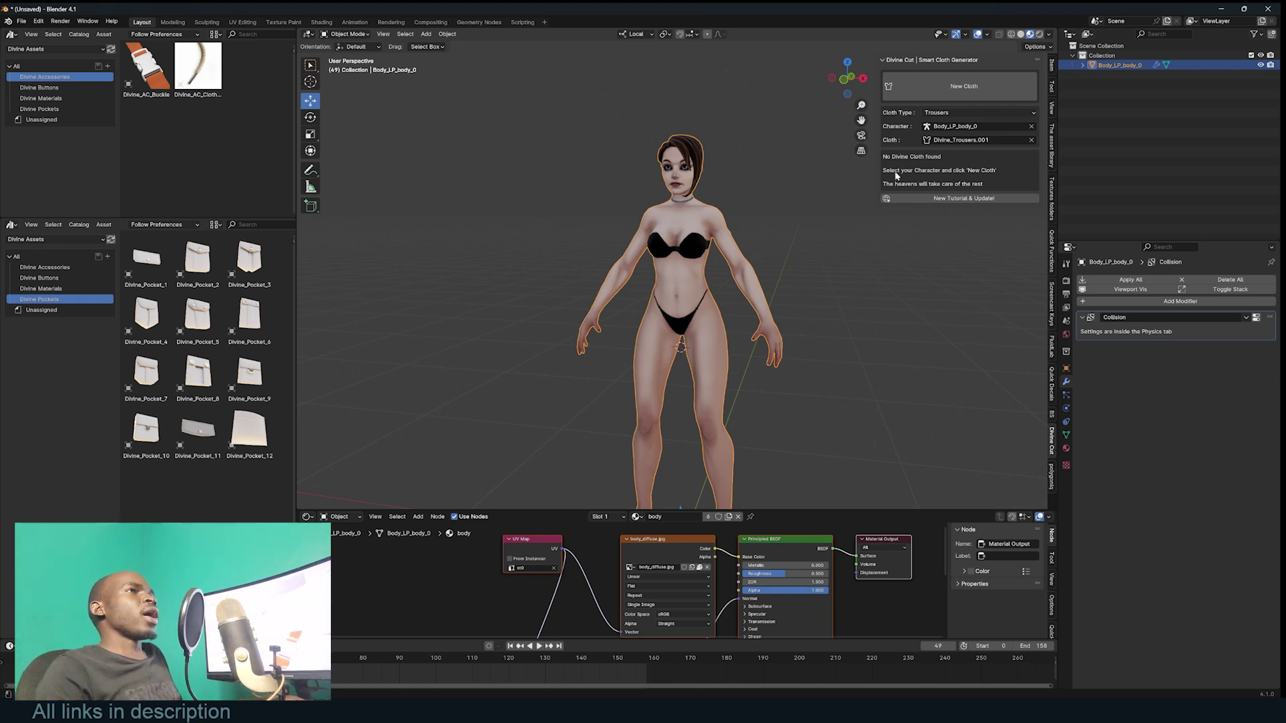
Clear the Divine Cut character and cloth assignments and set the cloth type to Top
scroll(797, 275, "down", 1)
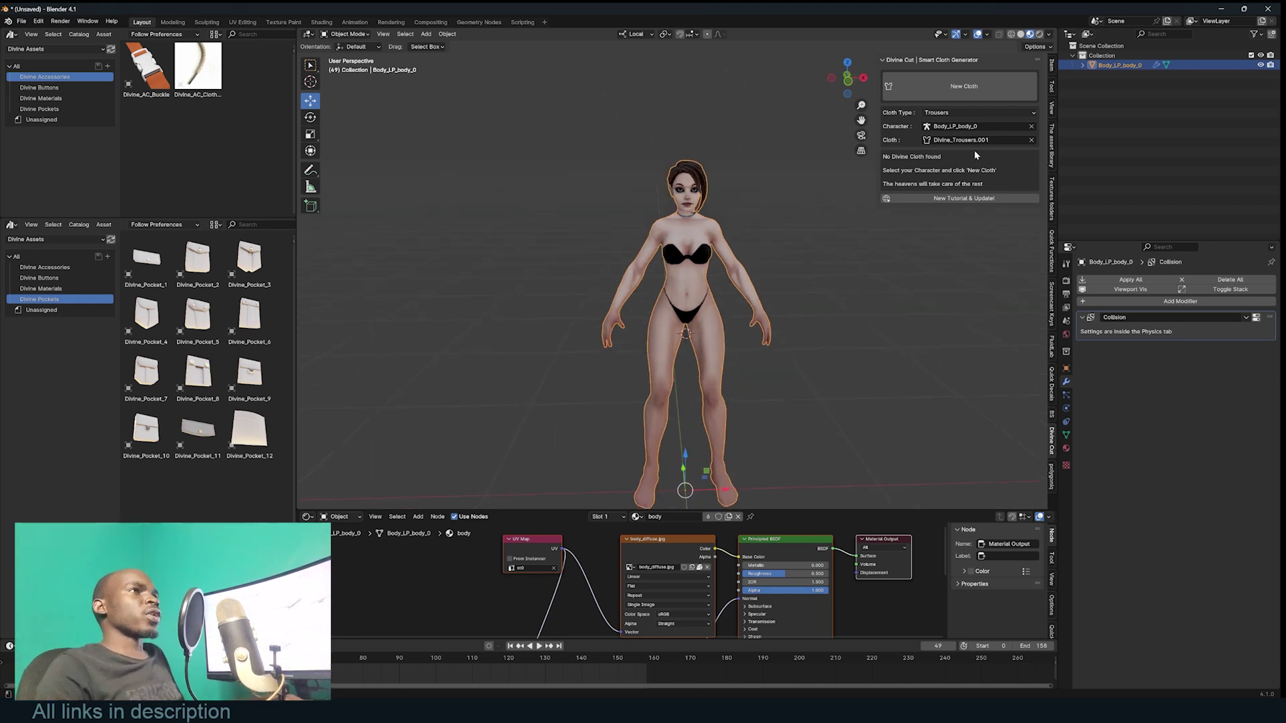
left_click(1032, 126)
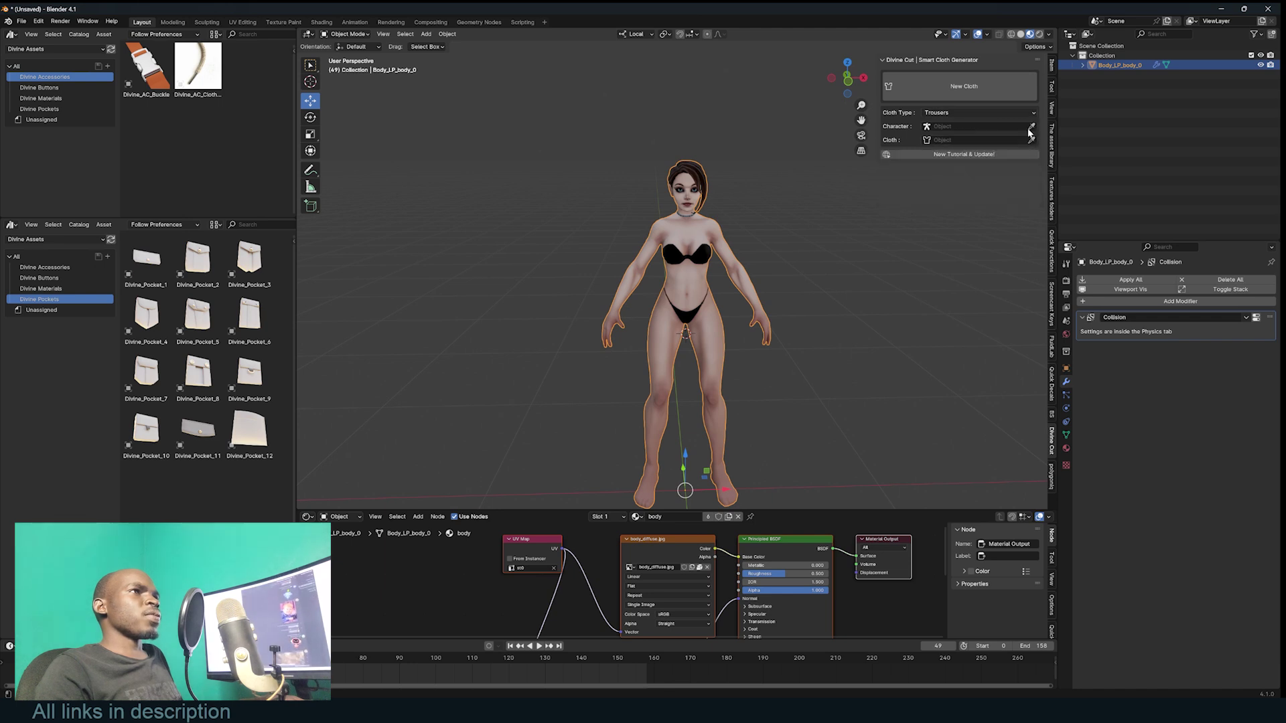
left_click(992, 112)
left_click(985, 126)
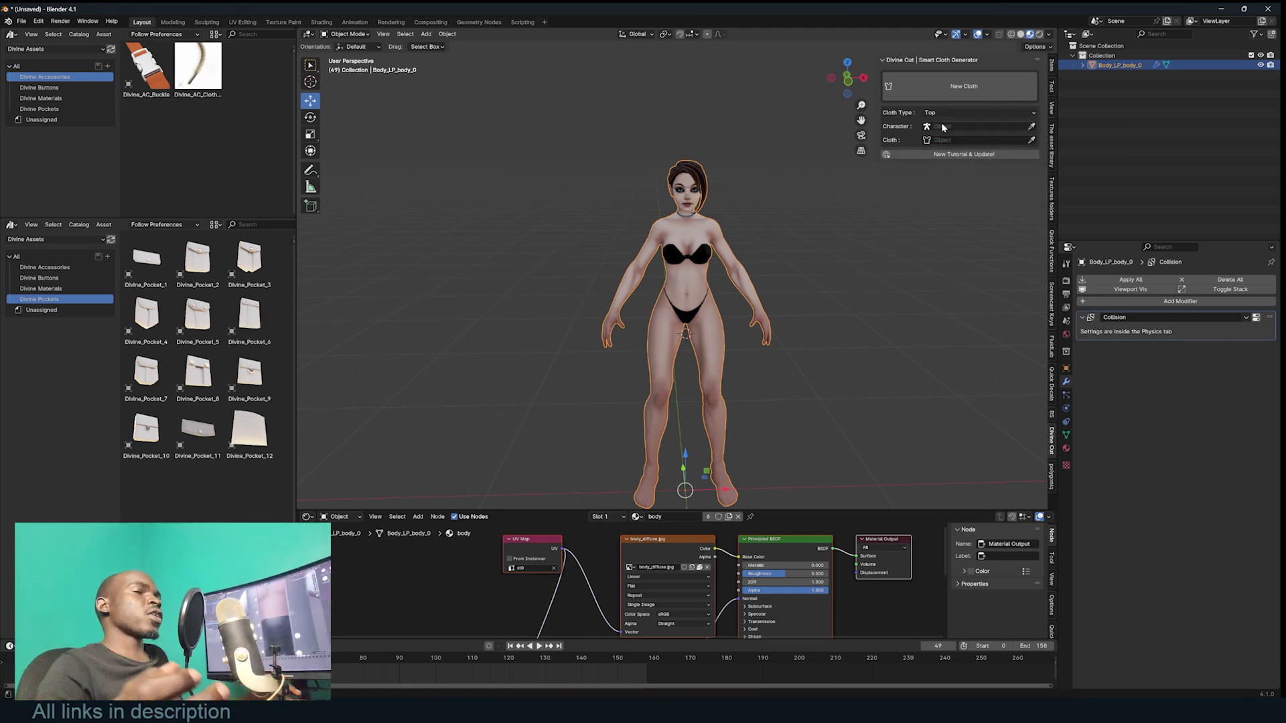
Start a new Divine Cut cloth for the female body Body_LP_body_0
middle_click_drag(785, 241, 770, 221, "shift")
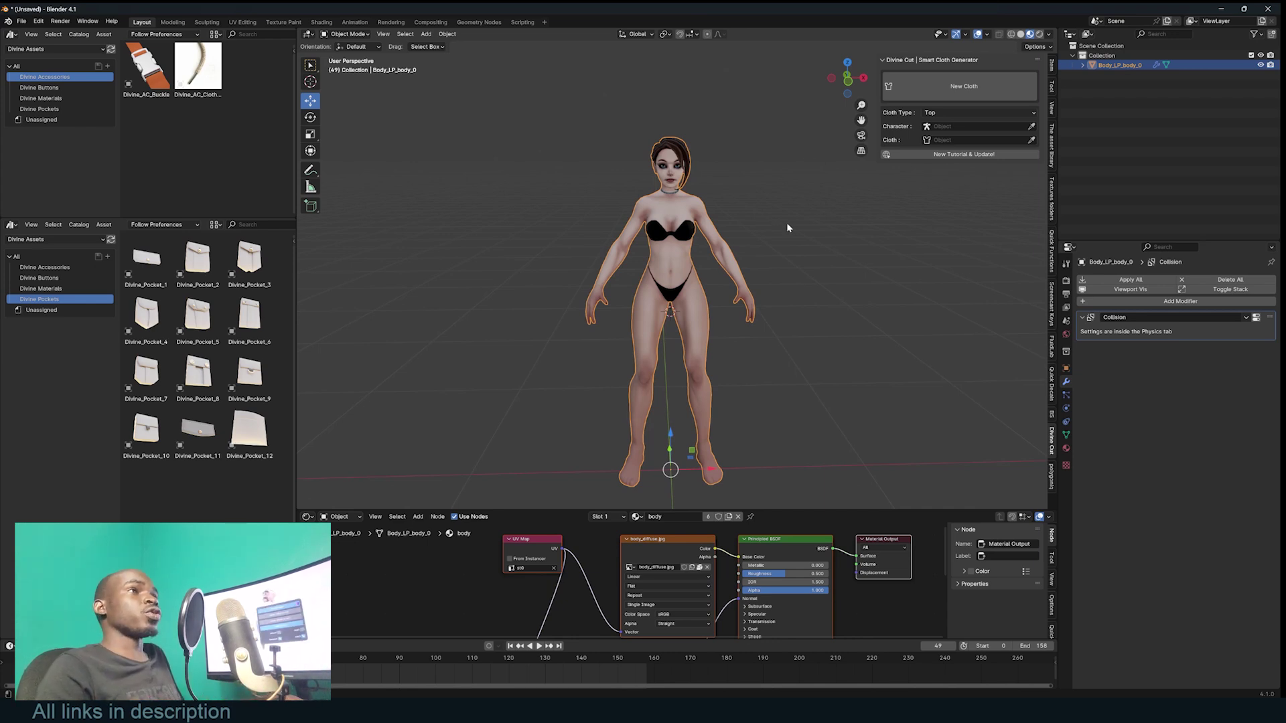
left_click(676, 194)
scroll(665, 197, "up", 2)
middle_click_drag(666, 197, 757, 185)
left_click(956, 88)
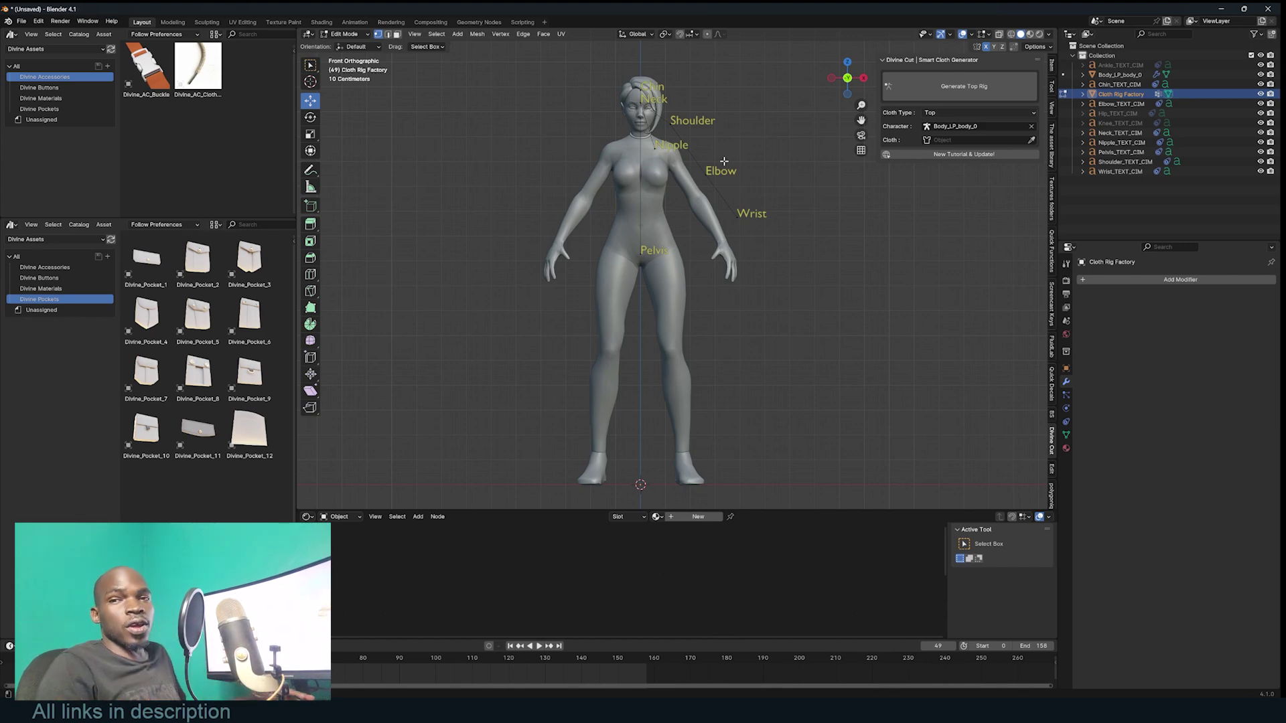
Snap the rig's Nipple marker to the 3D cursor at the matching landmark on the character's left chest
scroll(590, 79, "up", 2)
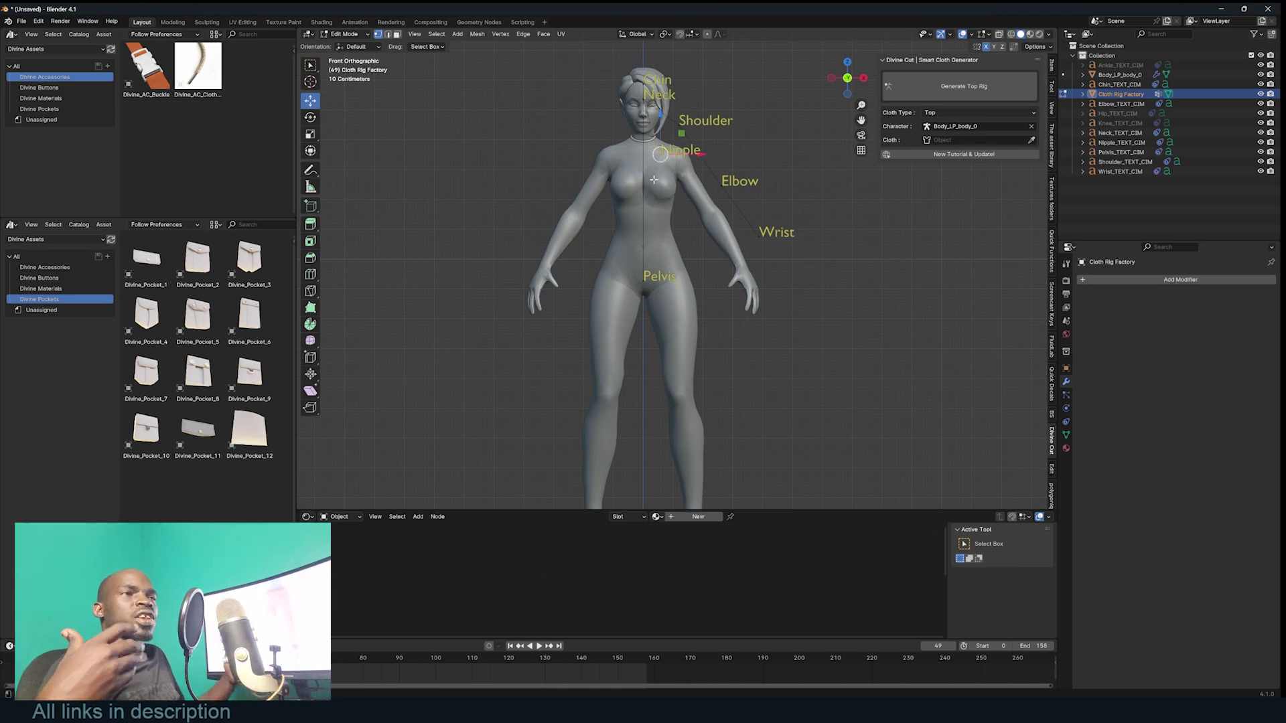
middle_click_drag(654, 179, 647, 194)
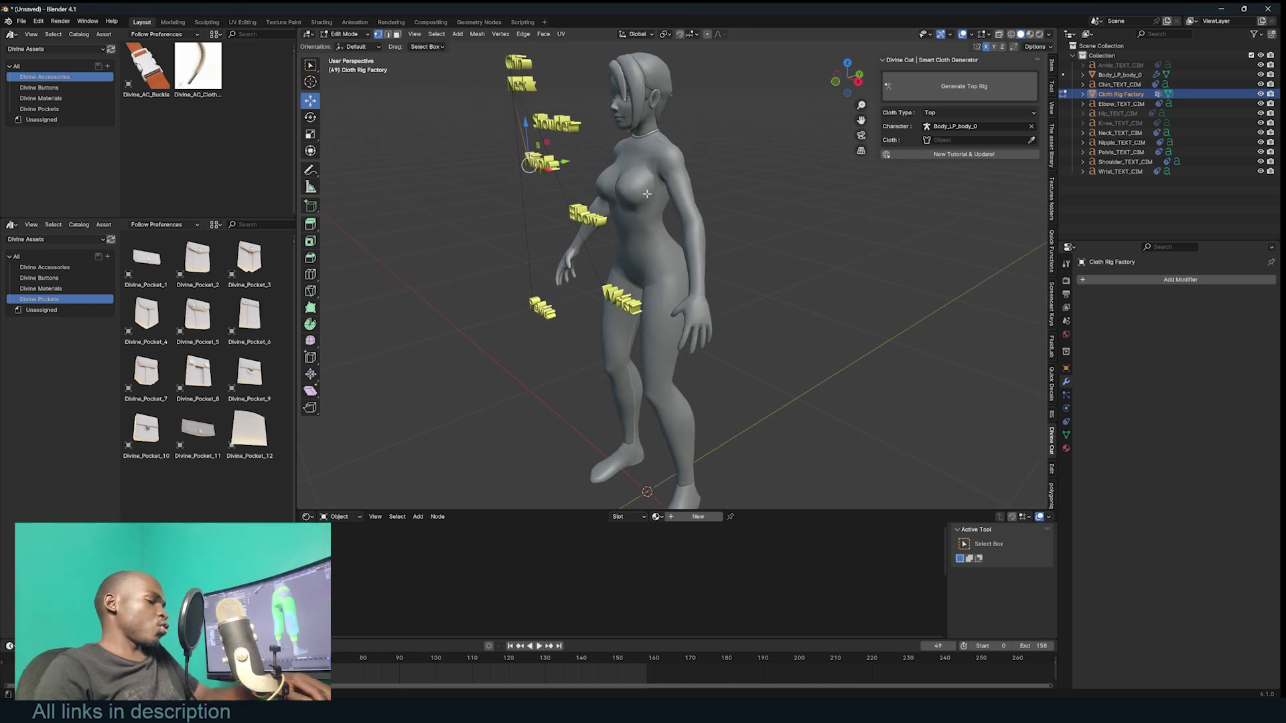
key("KP_1")
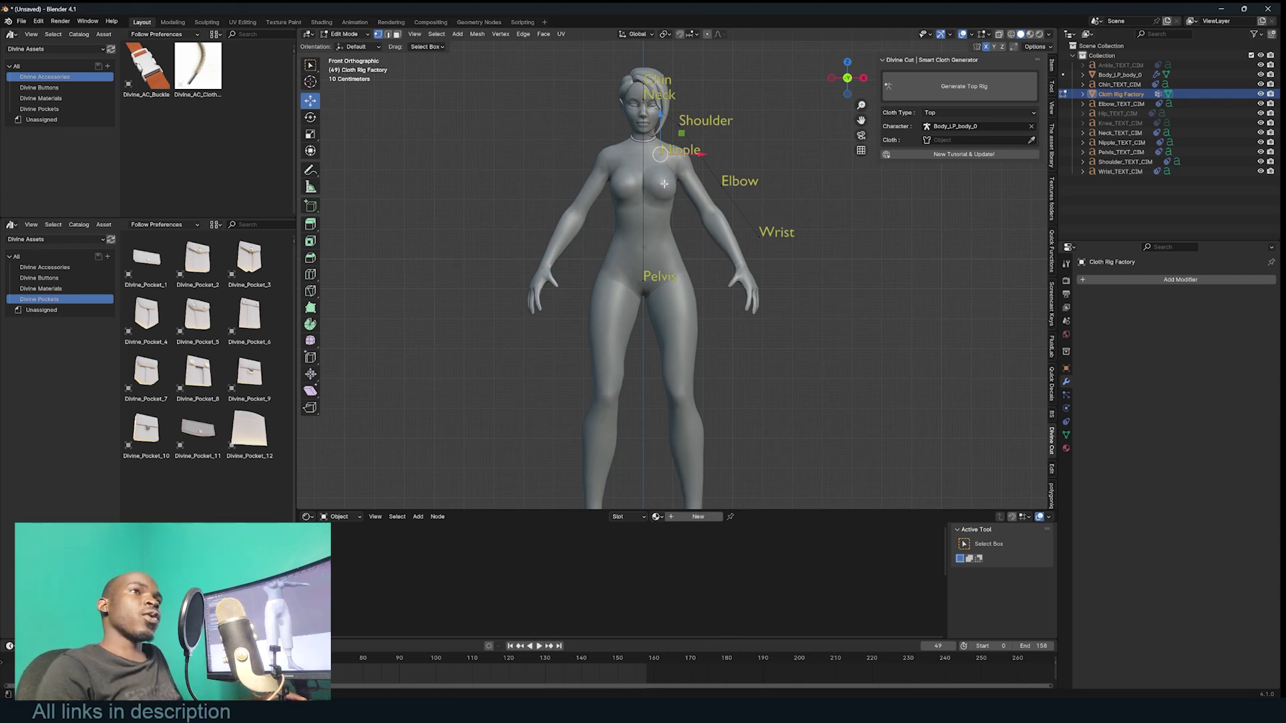
key("shift+s")
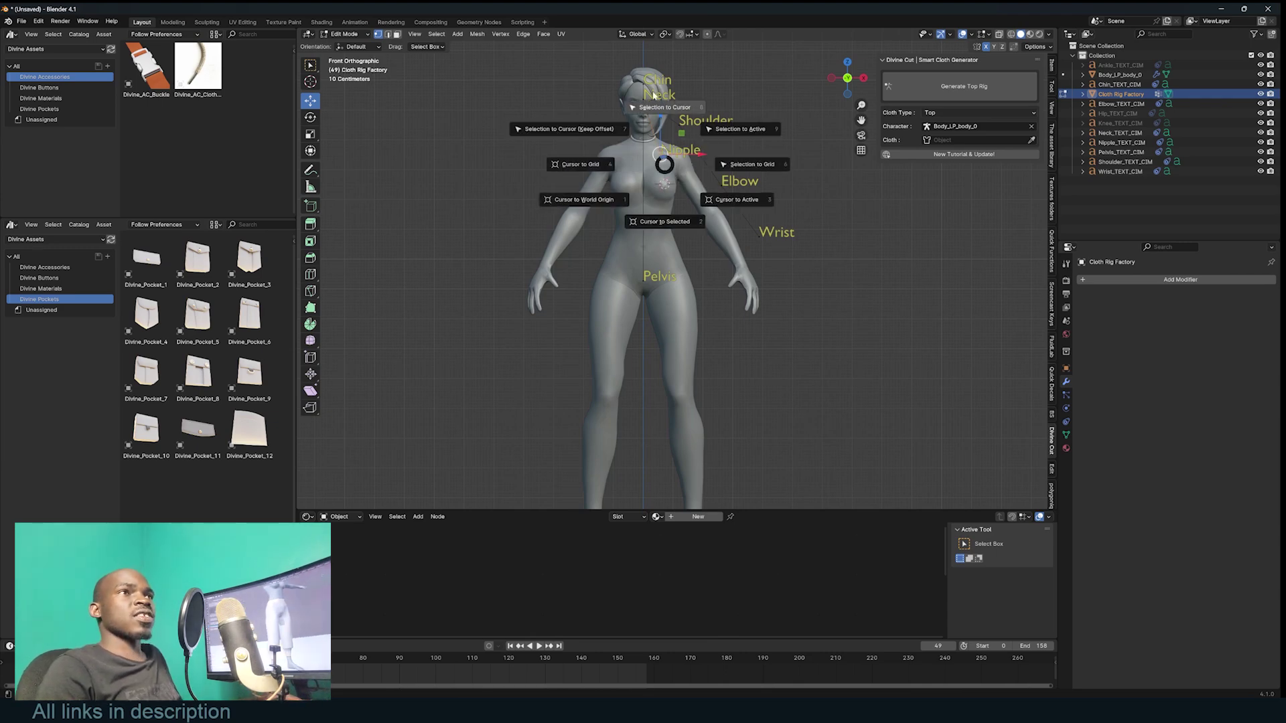
left_click(661, 107)
middle_click_drag(667, 168, 631, 177)
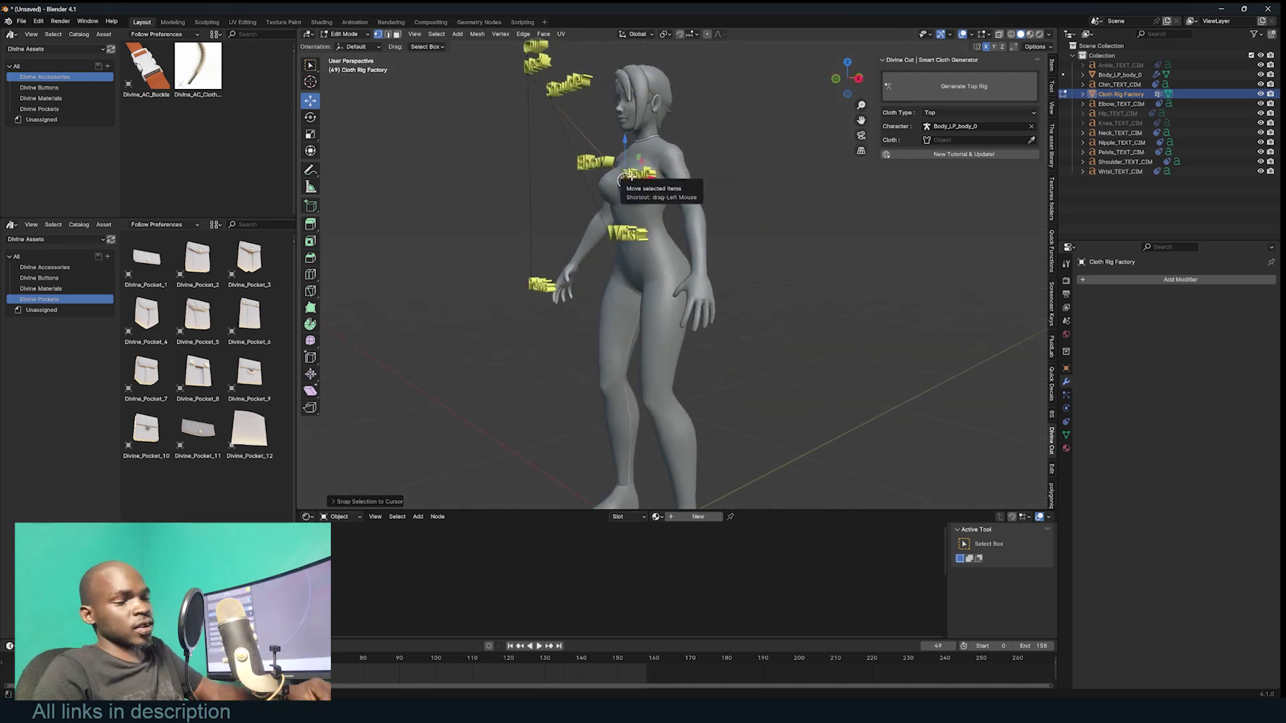
Snap the rig's Neck marker to the base of the character's neck and the Chin marker to the chin, using the 3D cursor
key("KP_1")
scroll(654, 124, "up", 3)
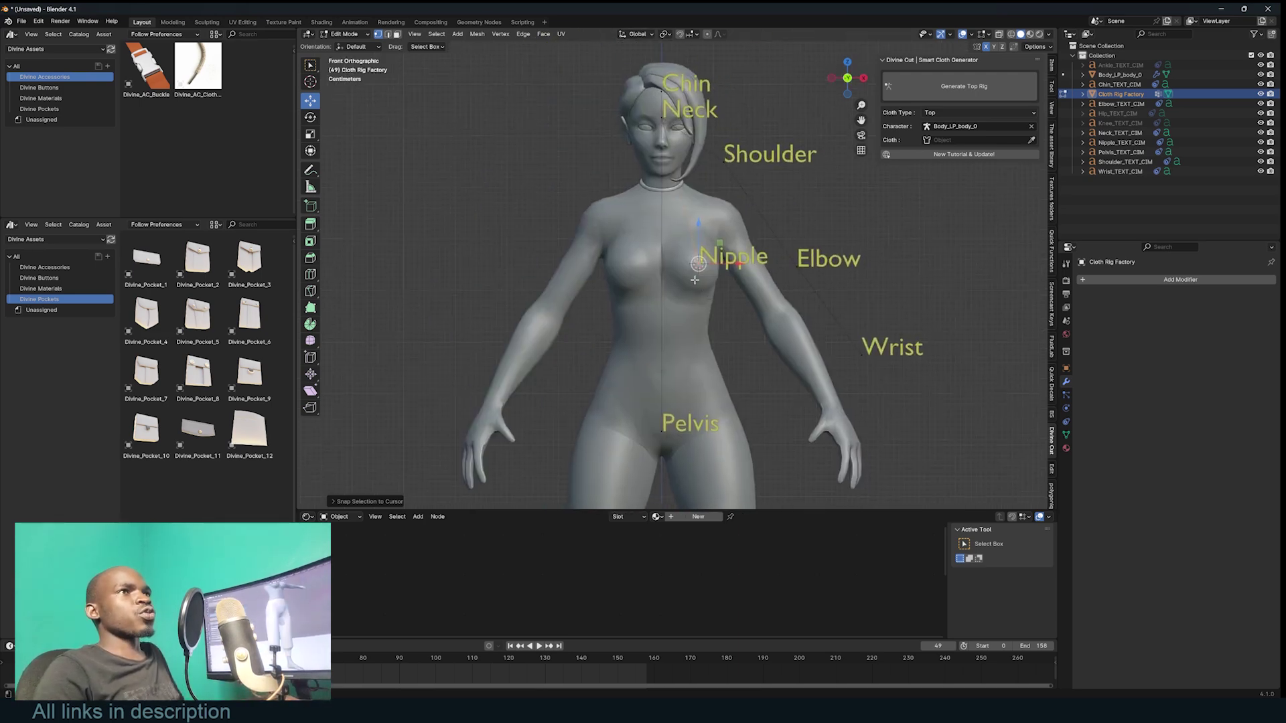
right_click(661, 118, "shift")
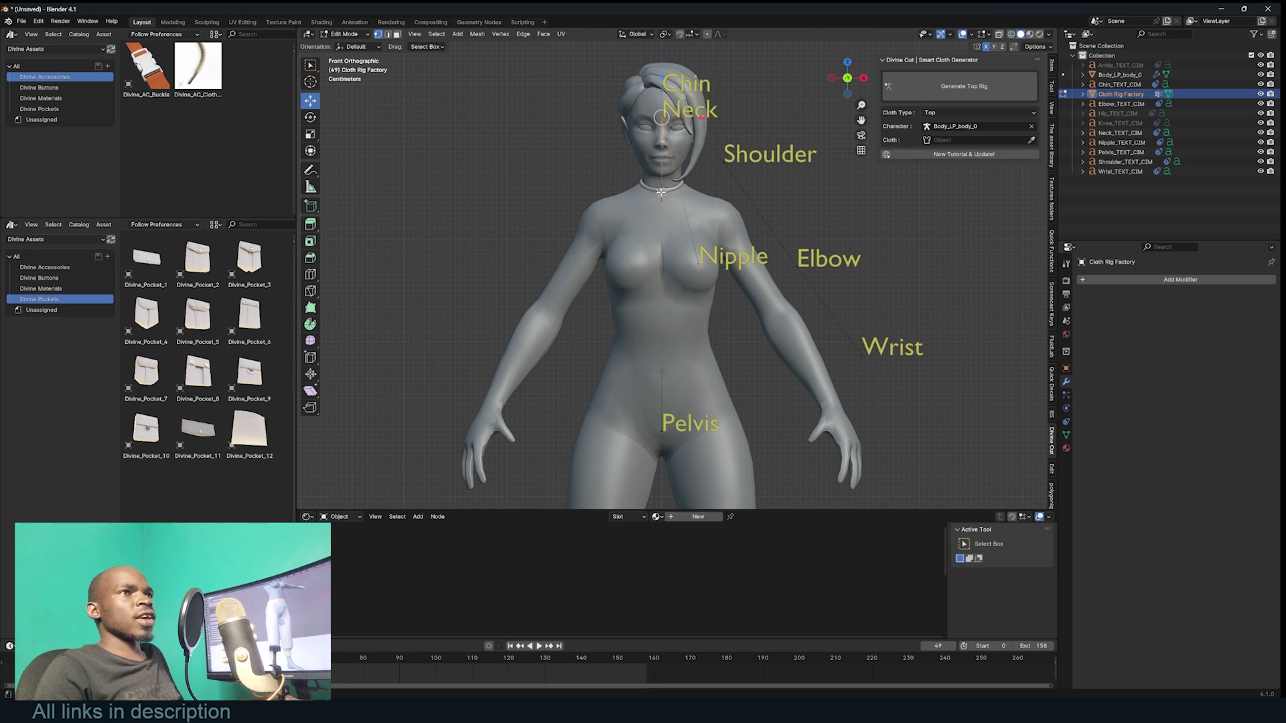
key("shift+s")
left_click(661, 126)
left_click(662, 94)
right_click(661, 171, "shift")
key("shift+s")
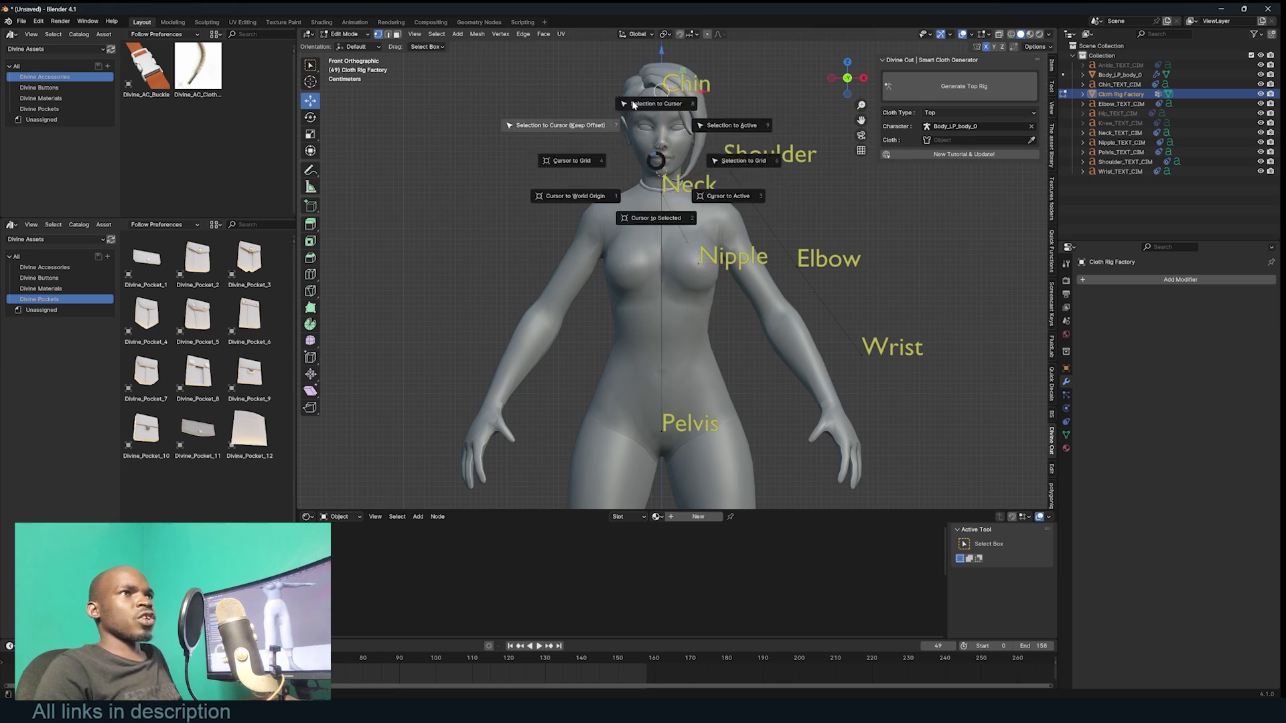
left_click(656, 105)
Snap the rig's Shoulder and Elbow markers to the character's left shoulder and left elbow, using the 3D cursor
left_click(722, 159)
key("shift+s")
left_click(726, 151)
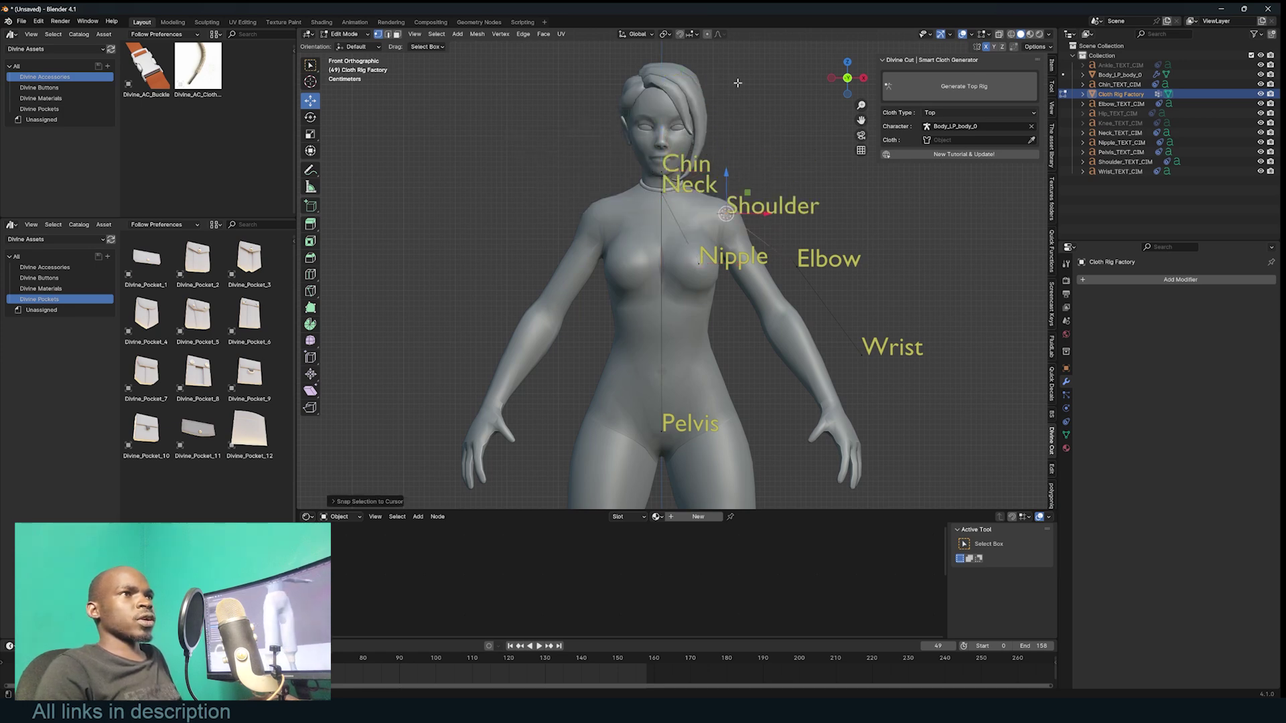
left_click_drag(780, 213, 809, 280)
right_click(776, 314, "shift")
key("g")
left_click(776, 315)
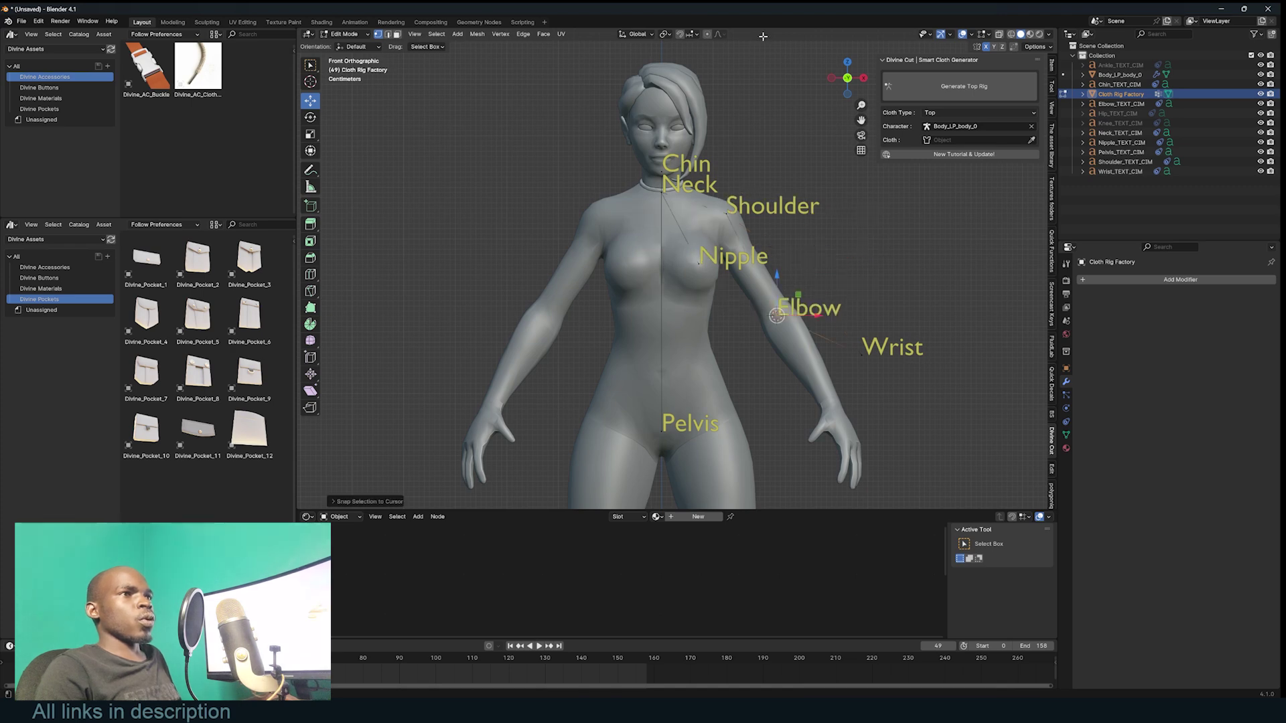
Snap the rig's Wrist marker to the character's left wrist and the Pelvis marker to the crotch, using the 3D cursor
left_click(862, 355)
key("g")
left_click(827, 399)
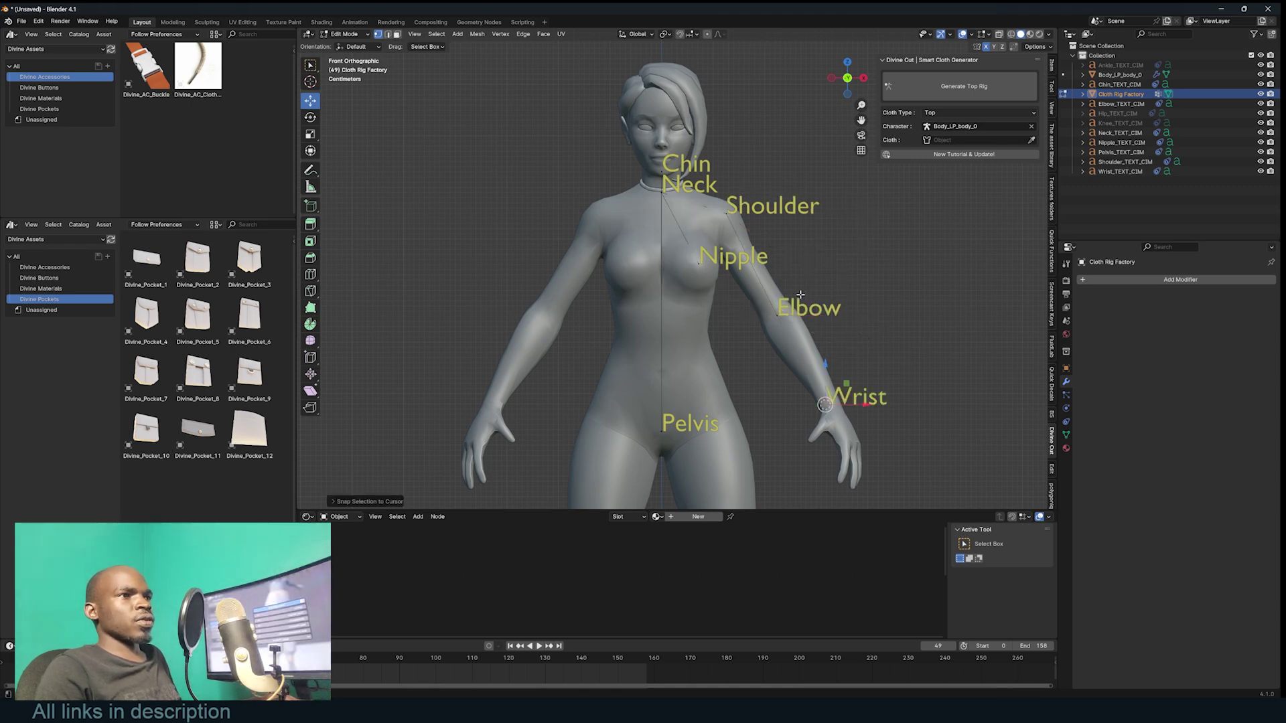
left_click(662, 432)
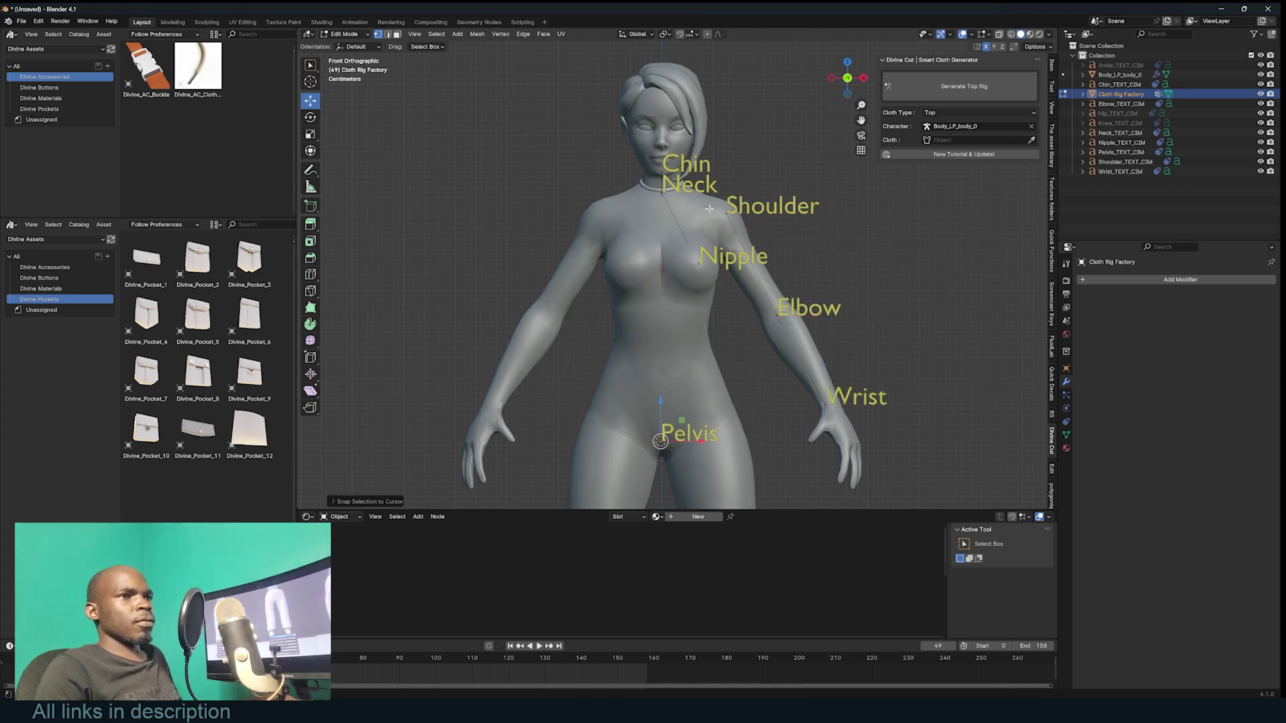
Leave mesh editing of the marker rig and generate the top rig for the character
key("Tab")
middle_click_drag(757, 228, 782, 280)
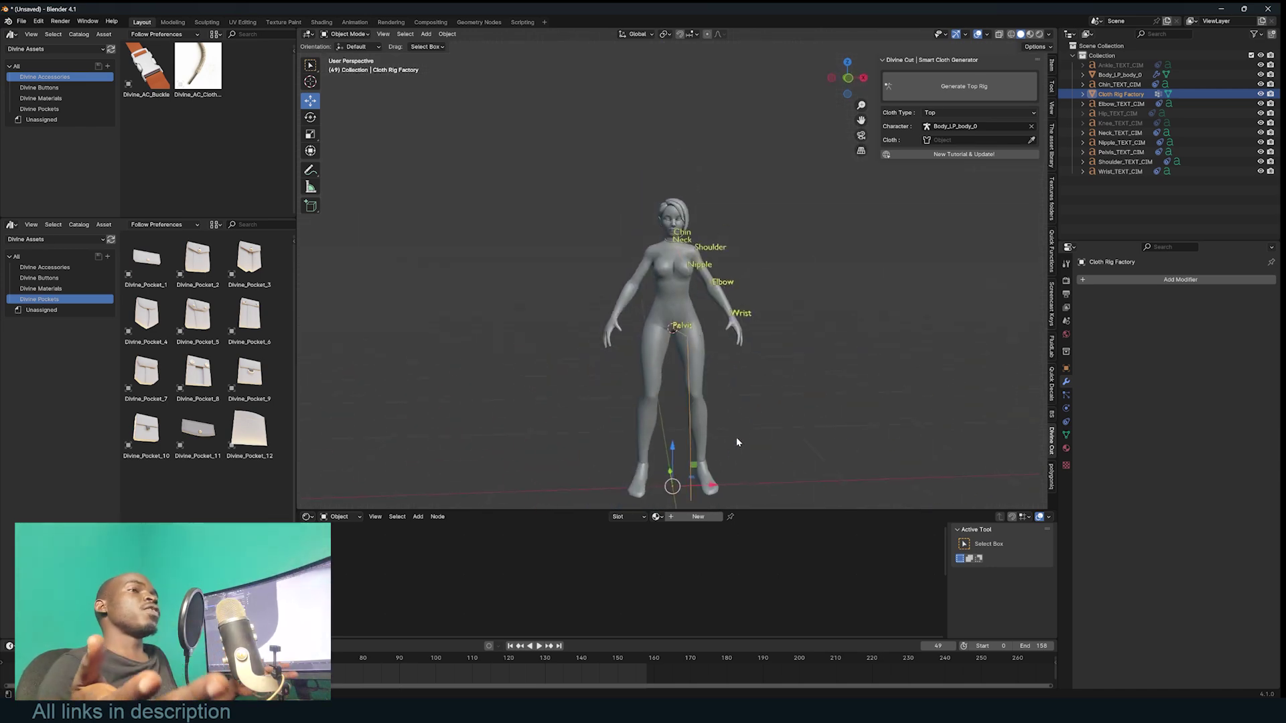
scroll(804, 322, "down", 2)
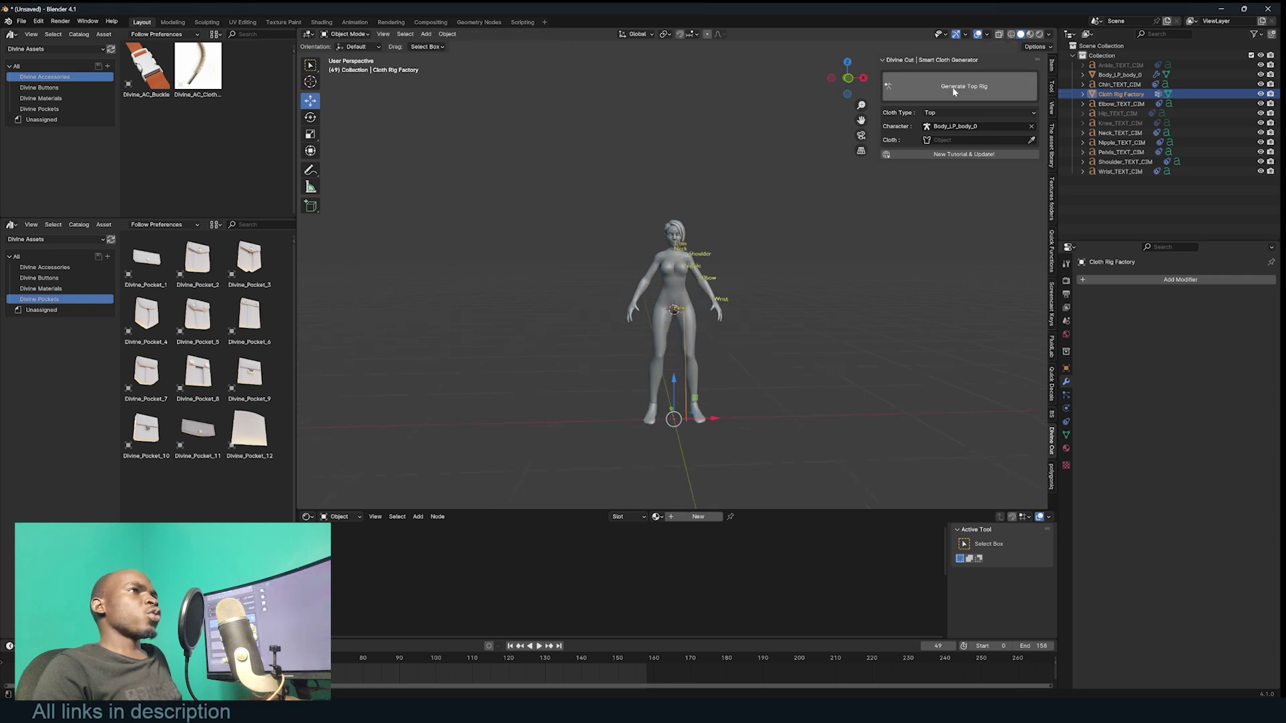
left_click(954, 92)
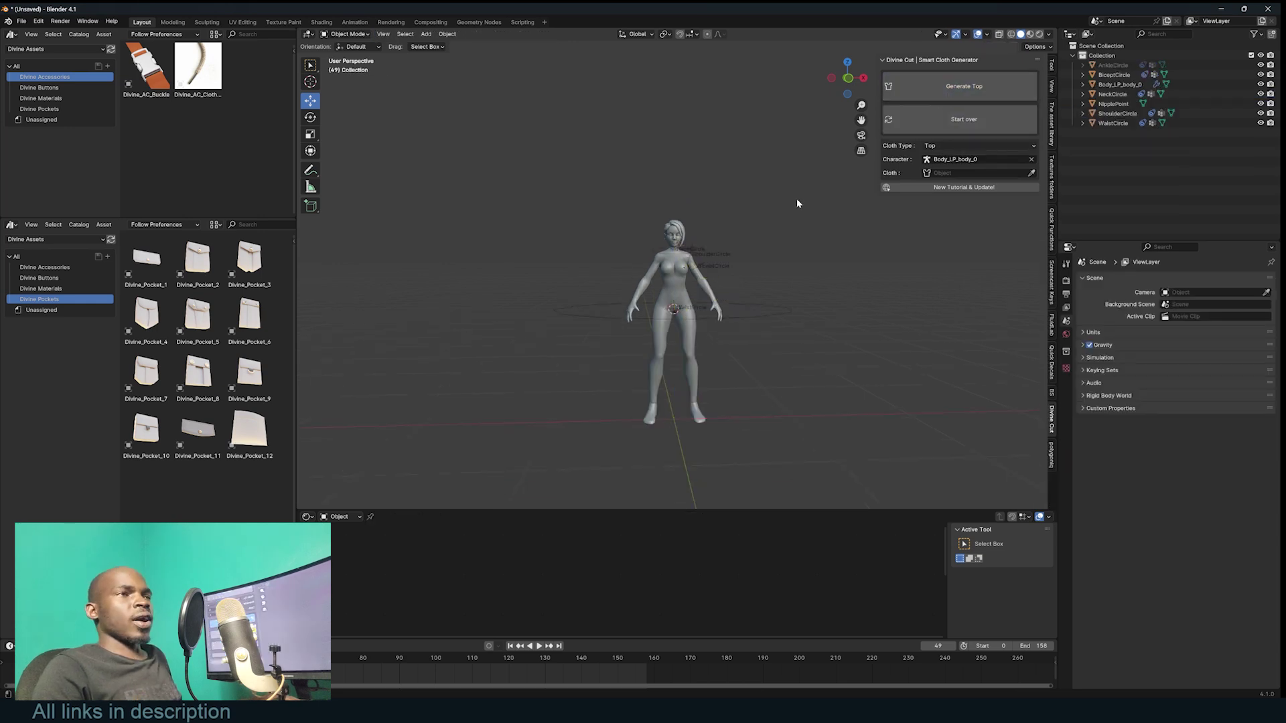
Raise the WaistCircle along Z to the upper hips and scale it down to fit closely around the body
middle_click_drag(646, 199, 769, 274)
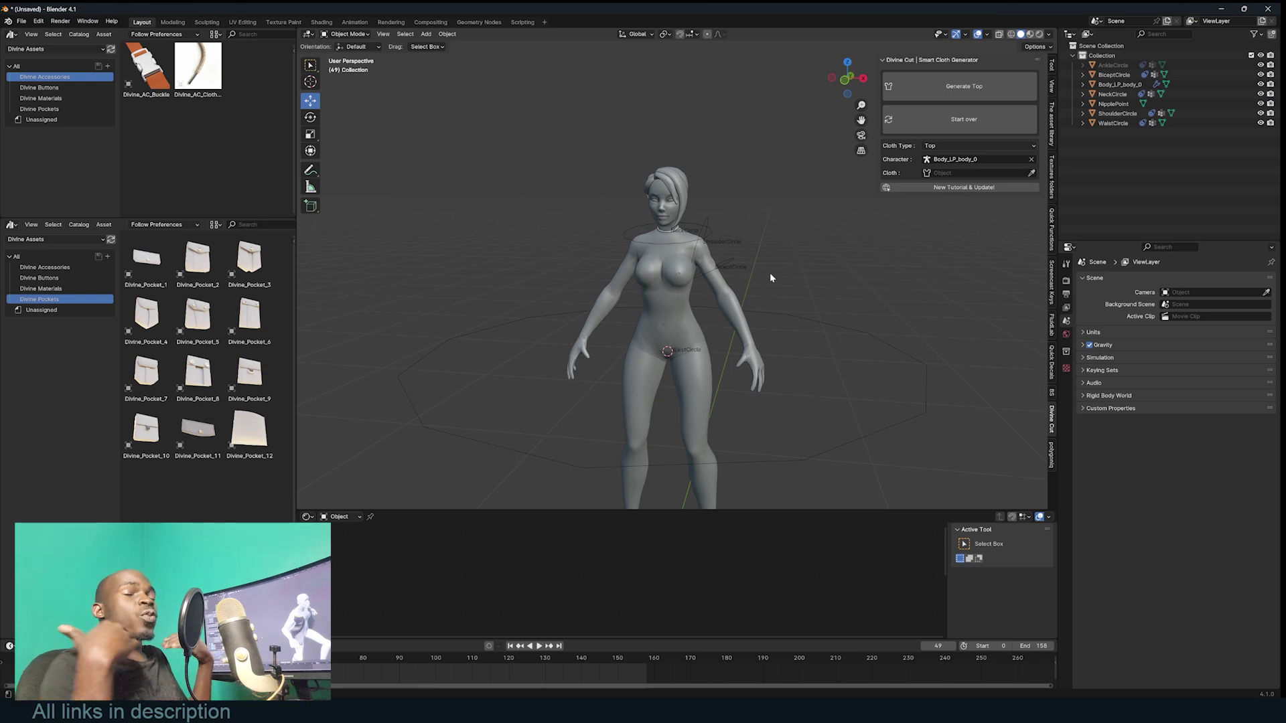
left_click(840, 328)
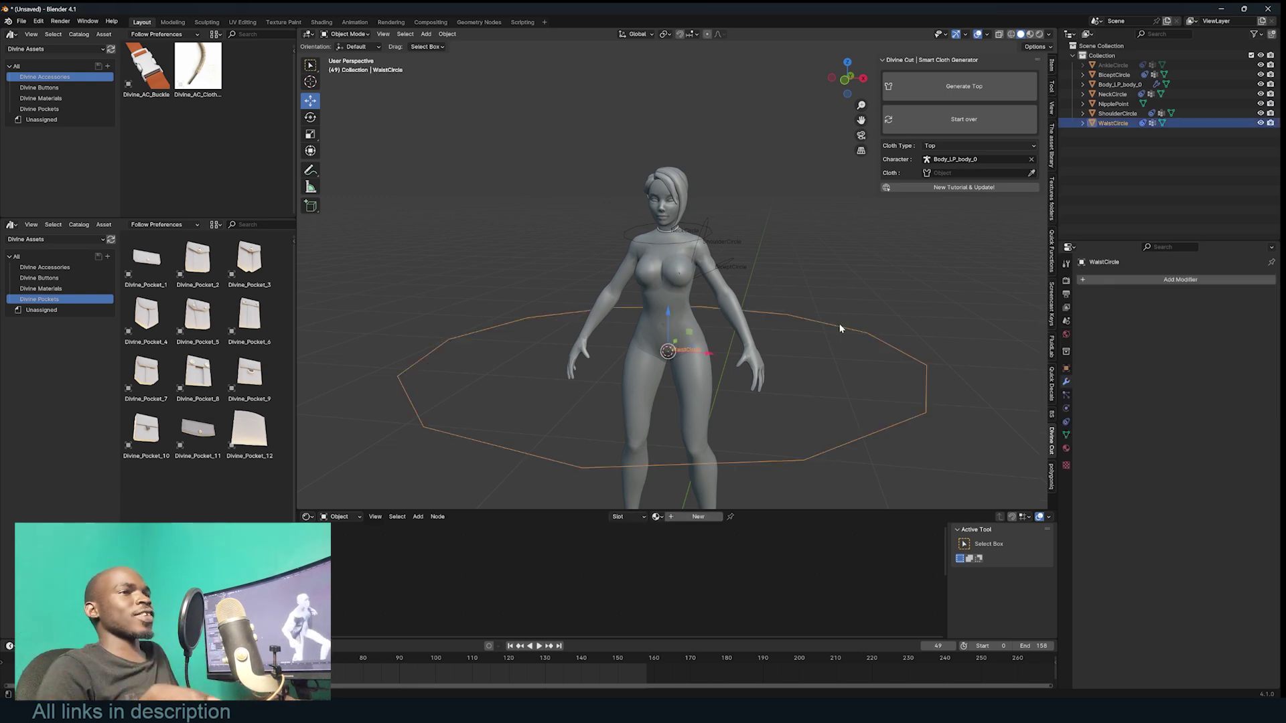
key("s")
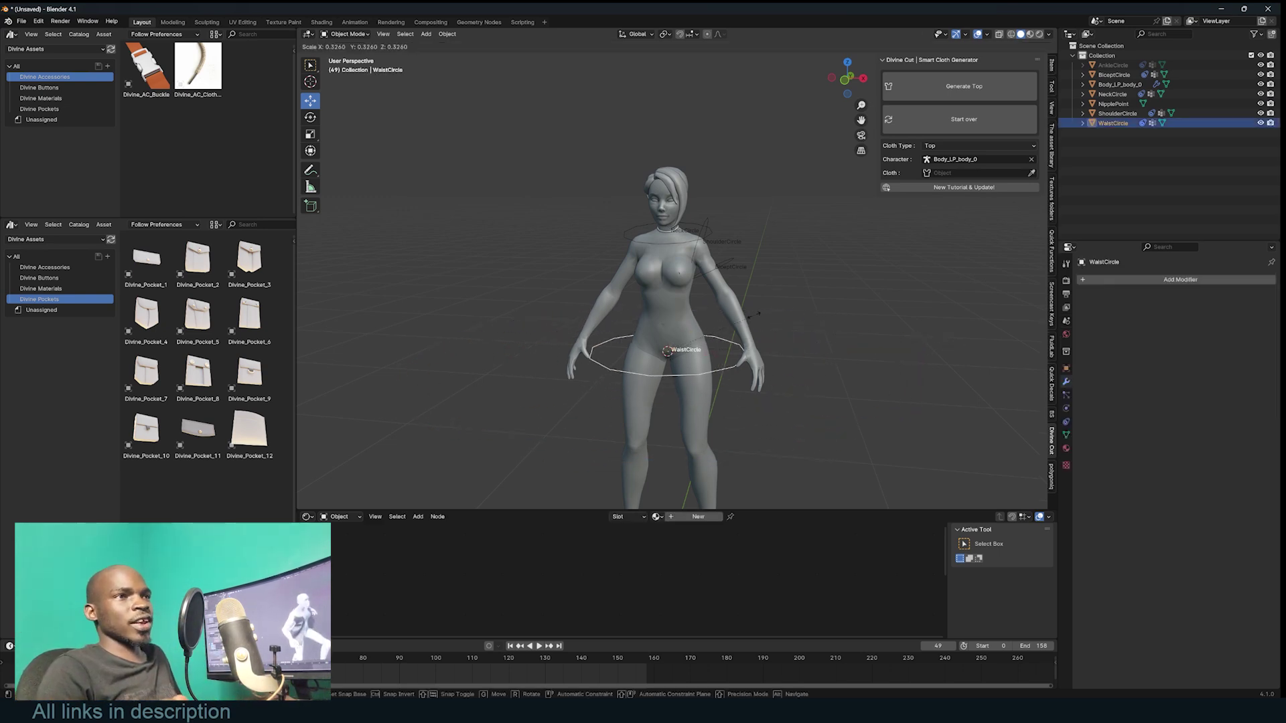
left_click(714, 318)
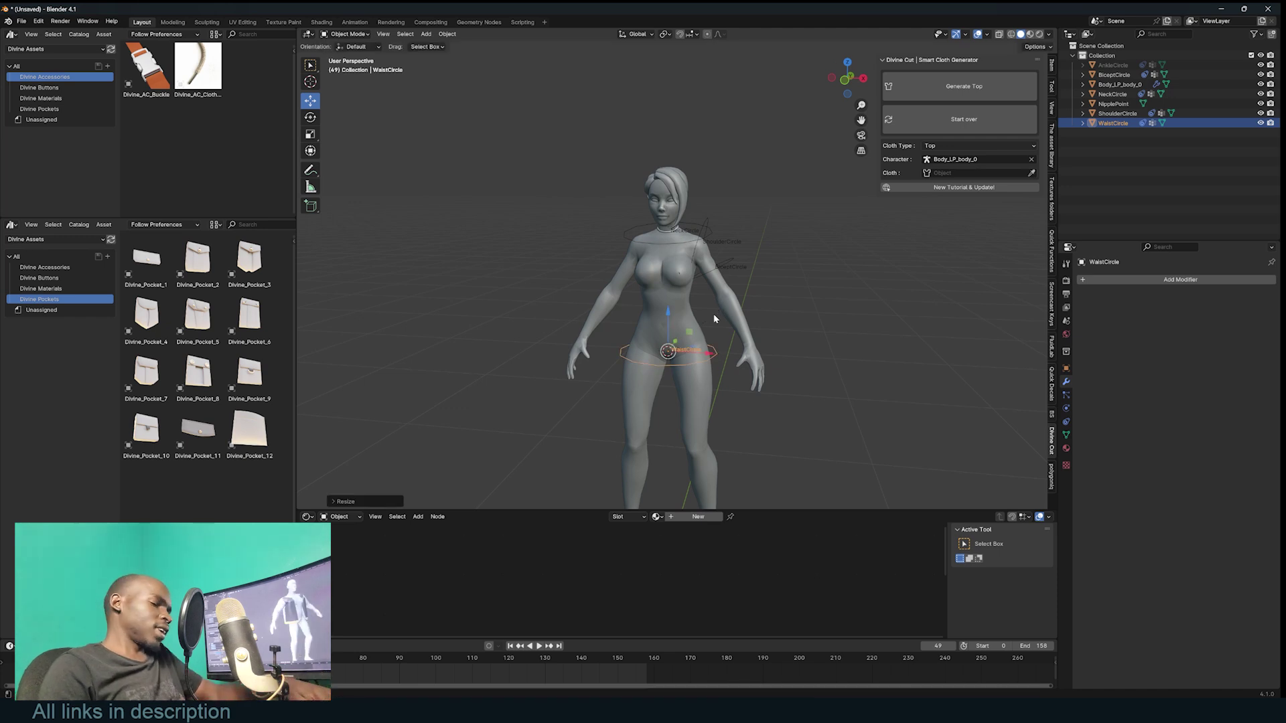
key("KP_1")
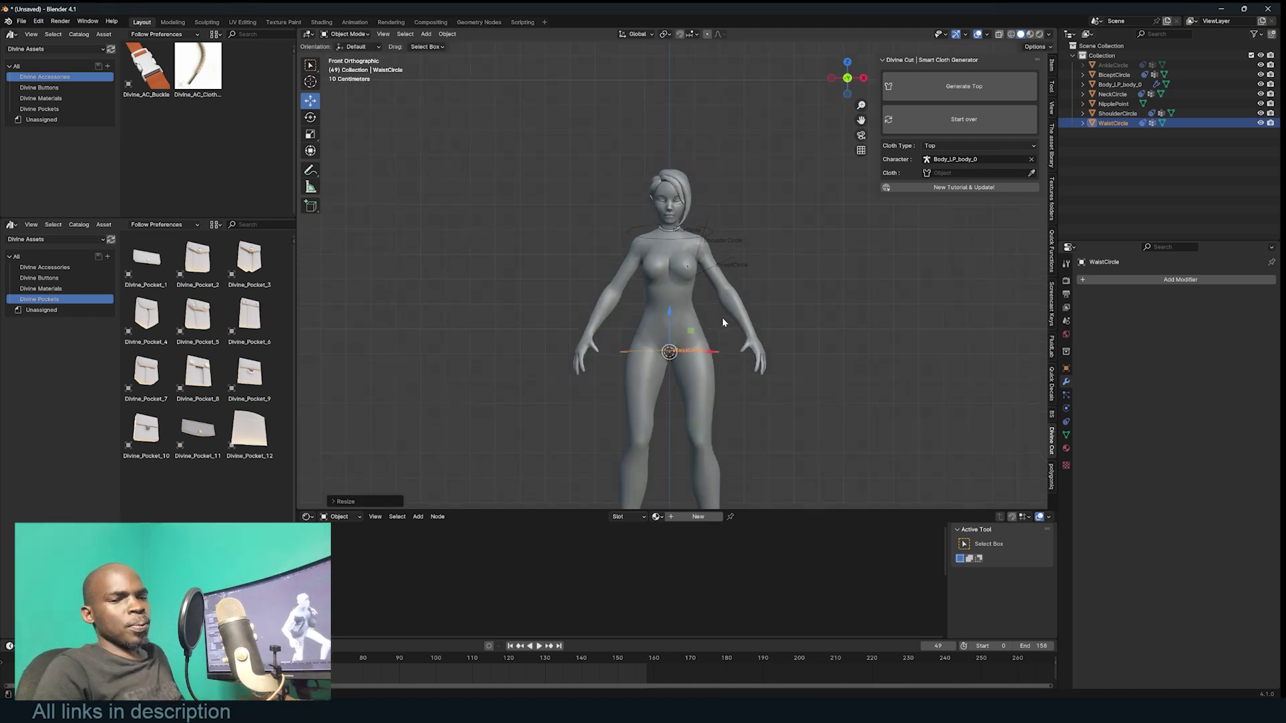
key("g")
key("z")
left_click(731, 296)
key("s")
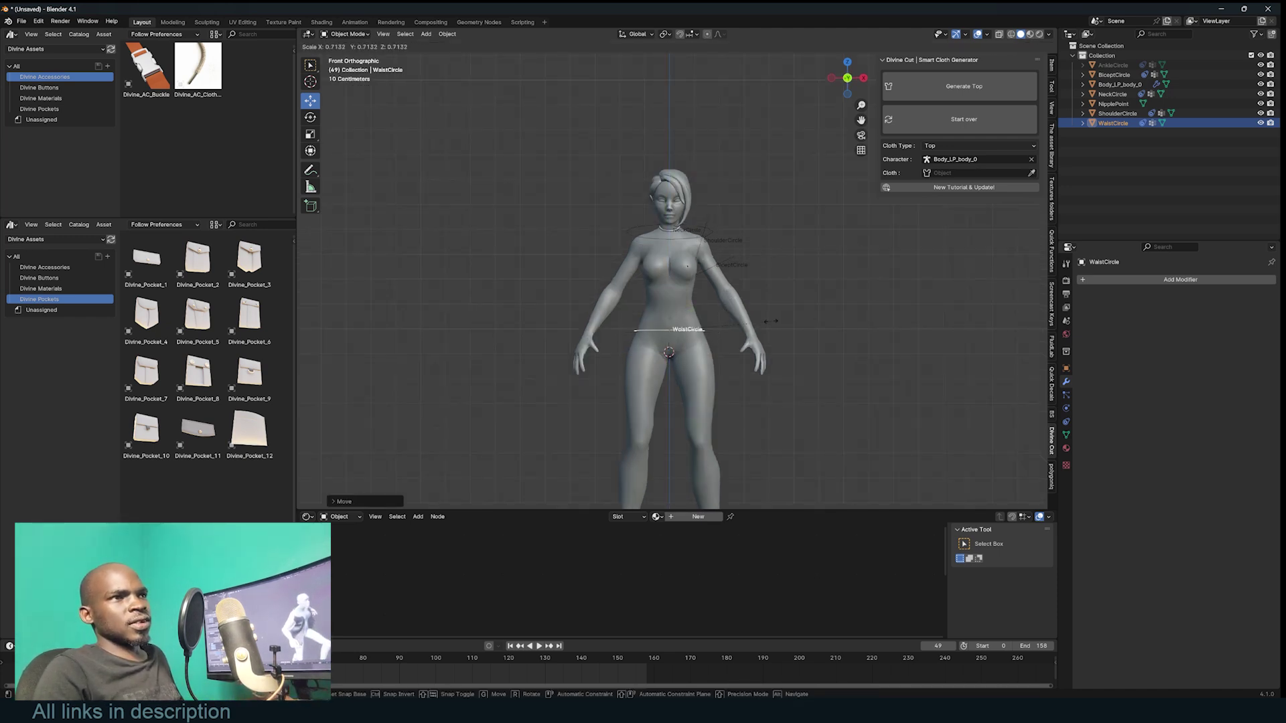
left_click(771, 320)
Scale down the BiceptCircle and snap it to the 3D cursor placed near the character's left elbow
left_click(733, 256)
scroll(734, 256, "up", 3)
key("s")
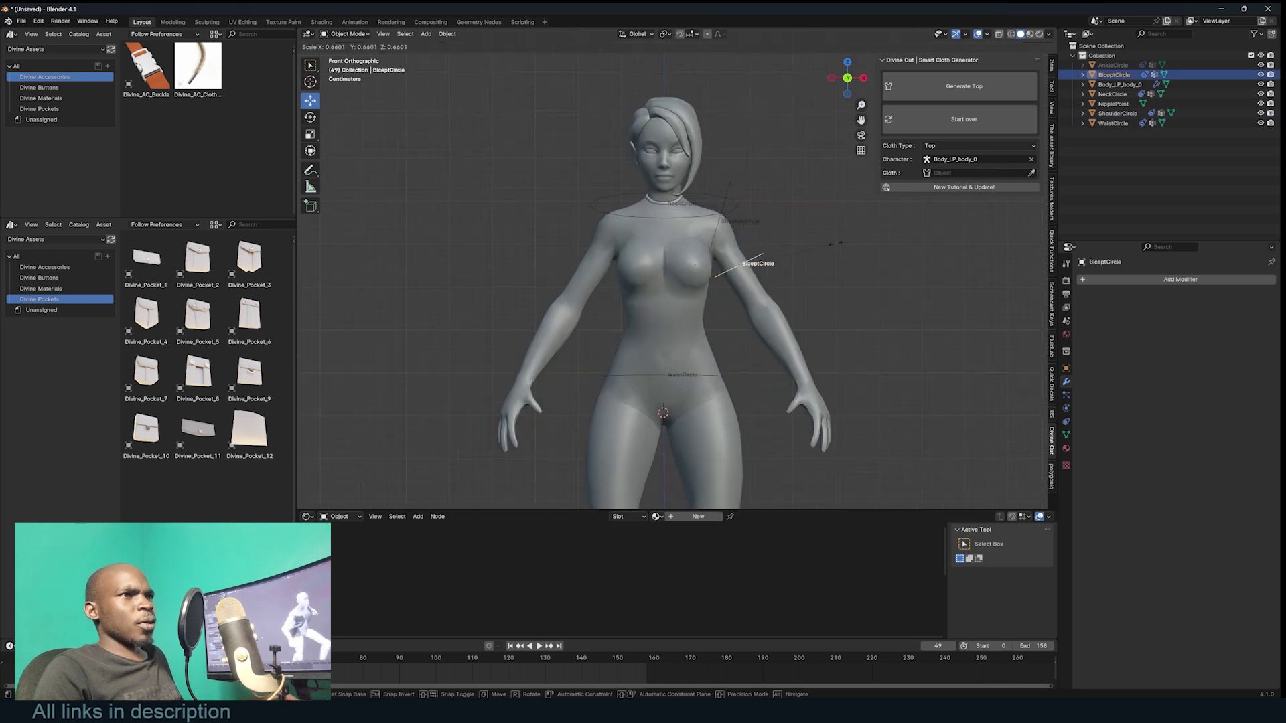
left_click(817, 265)
scroll(816, 264, "up", 2)
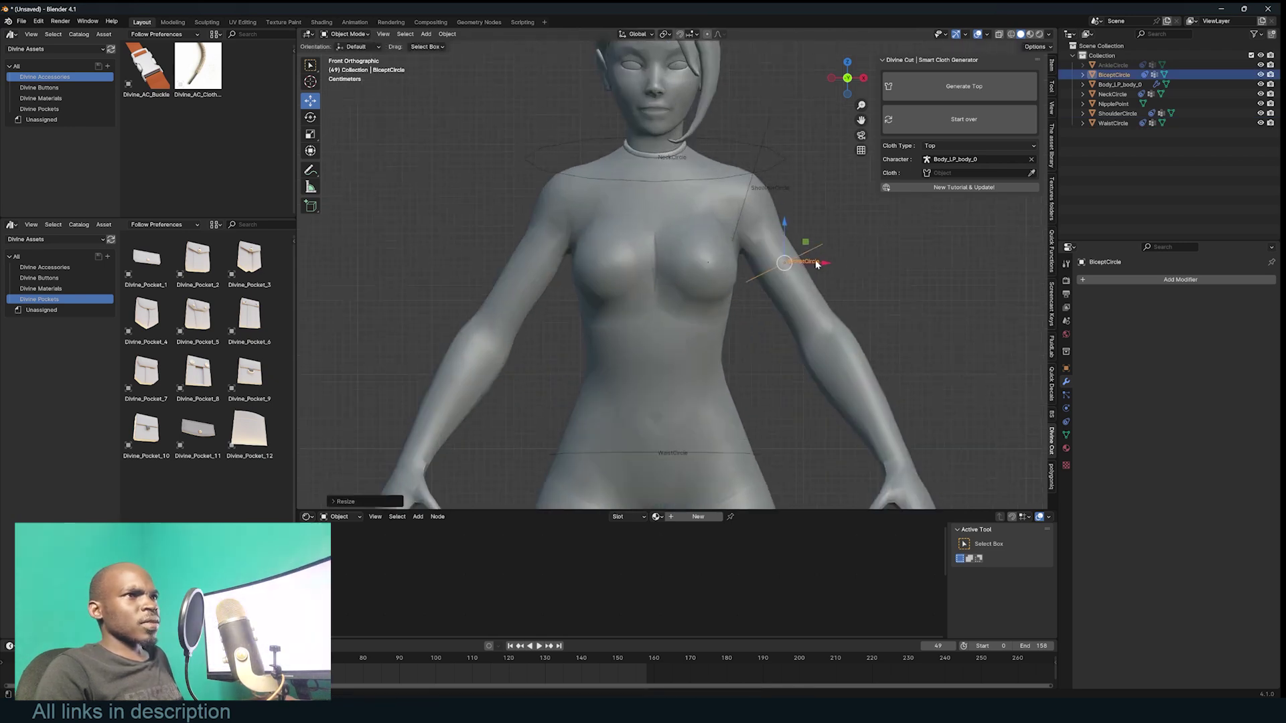
right_click(816, 321, "shift")
key("shift+s")
left_click(762, 210)
key("s")
left_click(879, 266)
Shift the BiceptCircle toward the character's back so that it surrounds the left arm
middle_click_drag(878, 266, 759, 361)
left_click(754, 379)
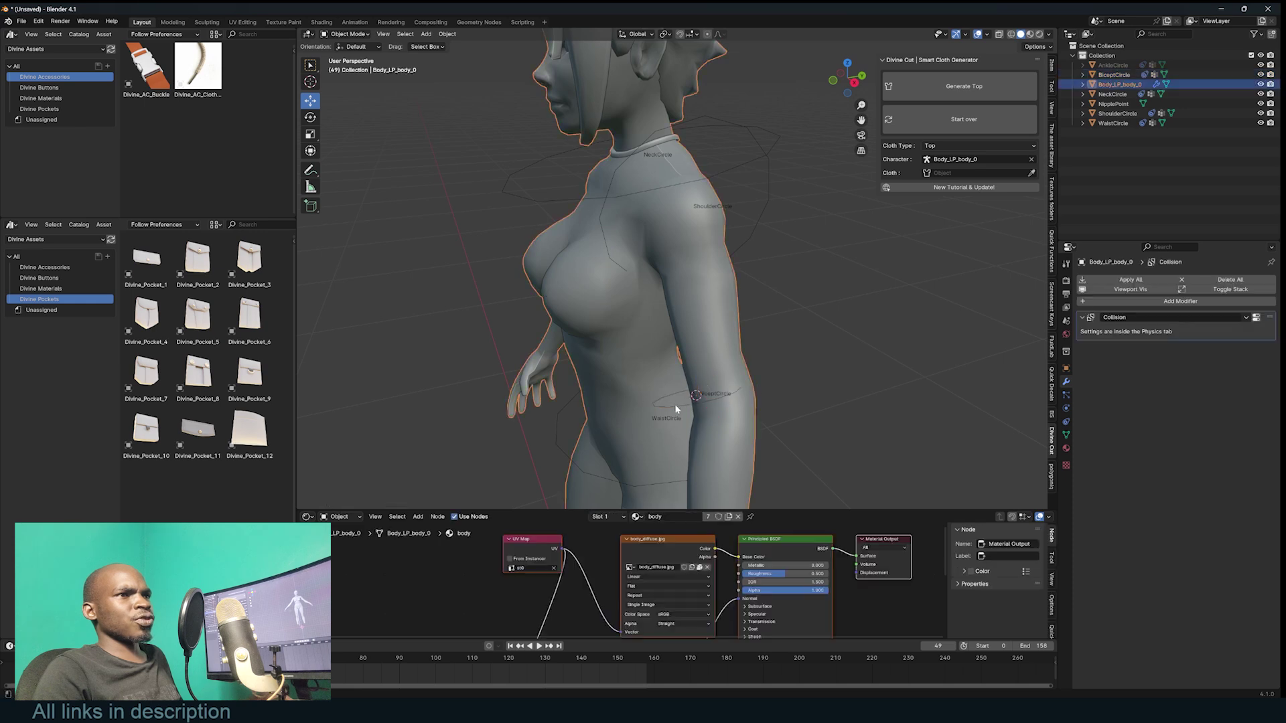
left_click(697, 400)
left_click_drag(730, 387, 760, 376)
Scale down the ShoulderCircle around the left shoulder and the NeckCircle around the neck
left_click(772, 193)
key("s")
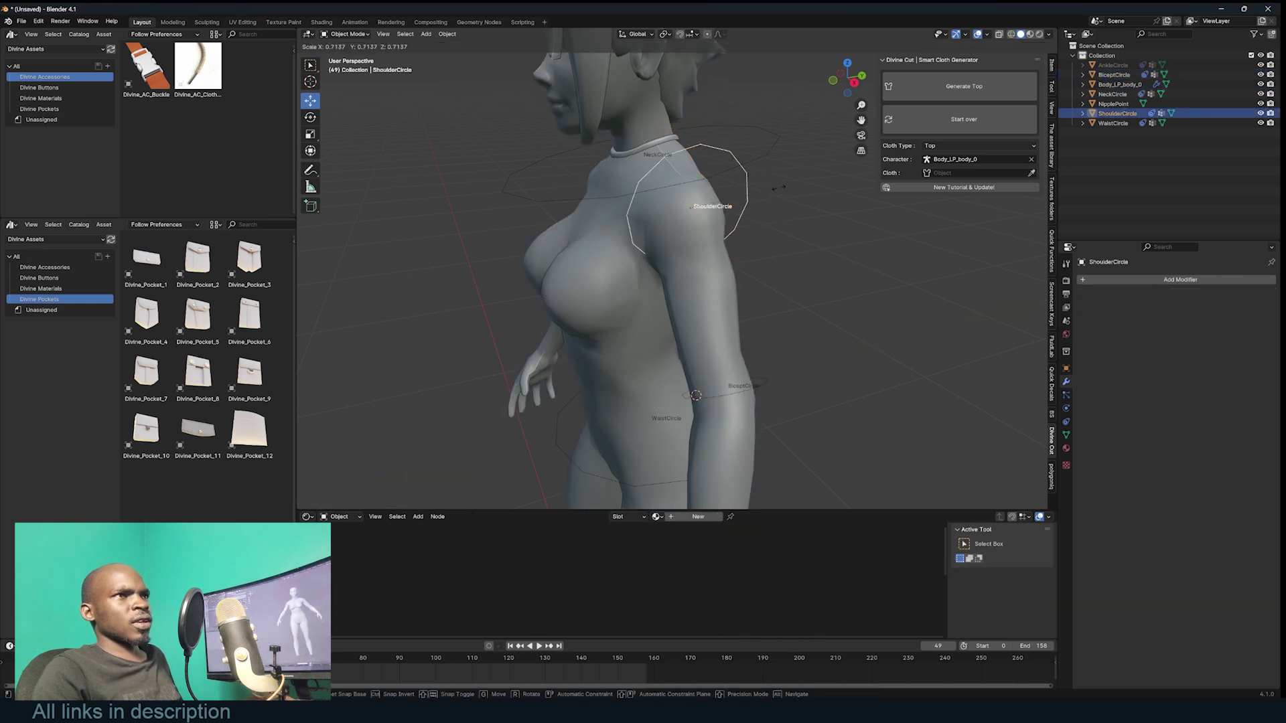
left_click(761, 199)
left_click(781, 164)
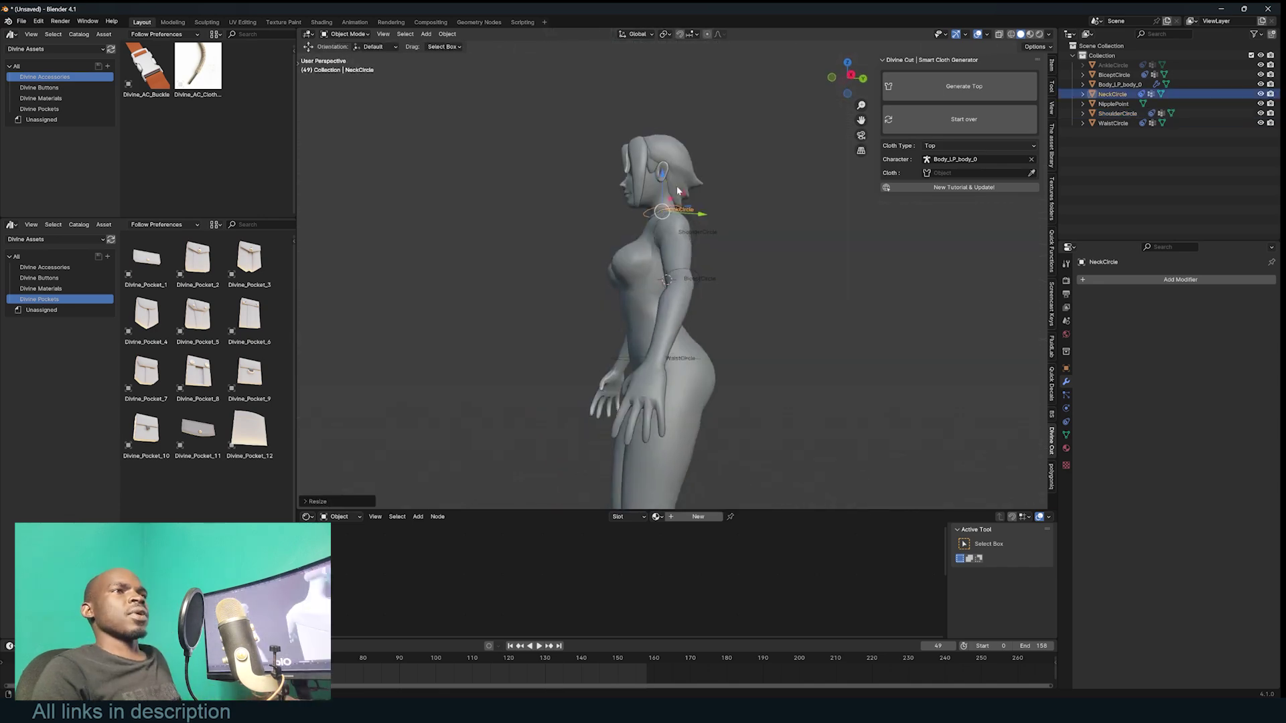
middle_click_drag(678, 191, 647, 355)
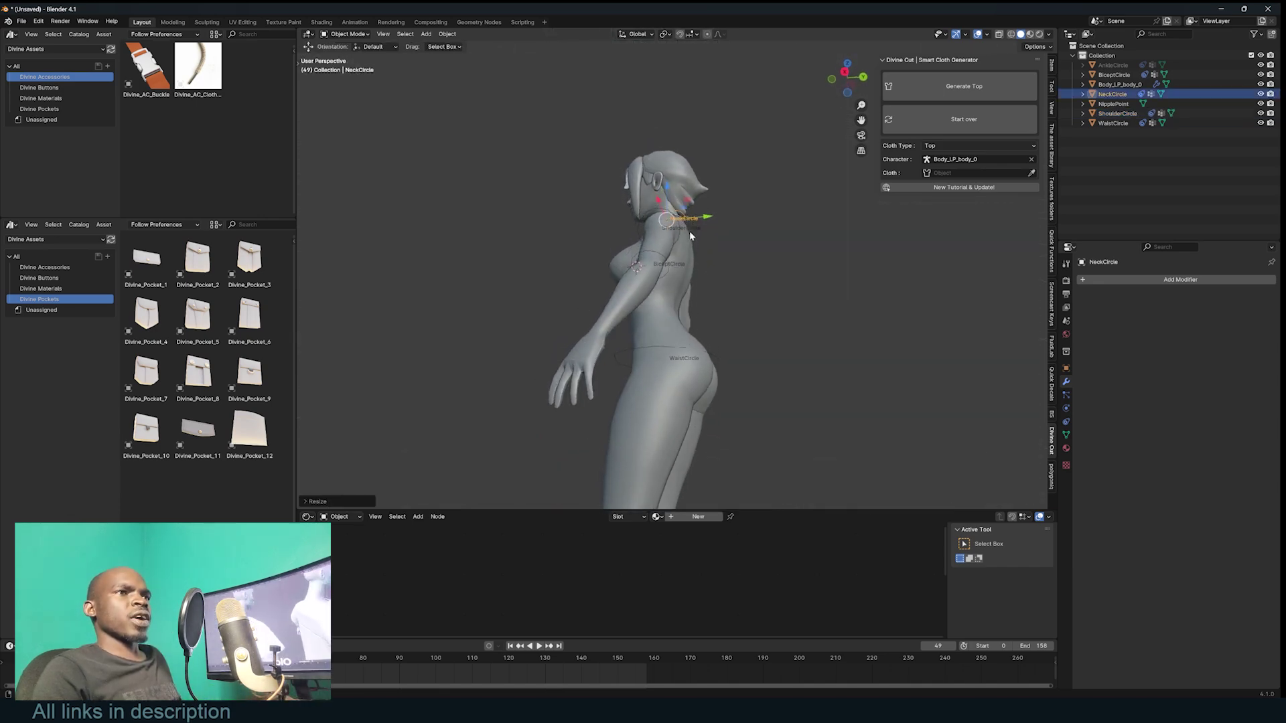
Move the WaistCircle along Y to centre it around the character's hips
left_click(642, 349)
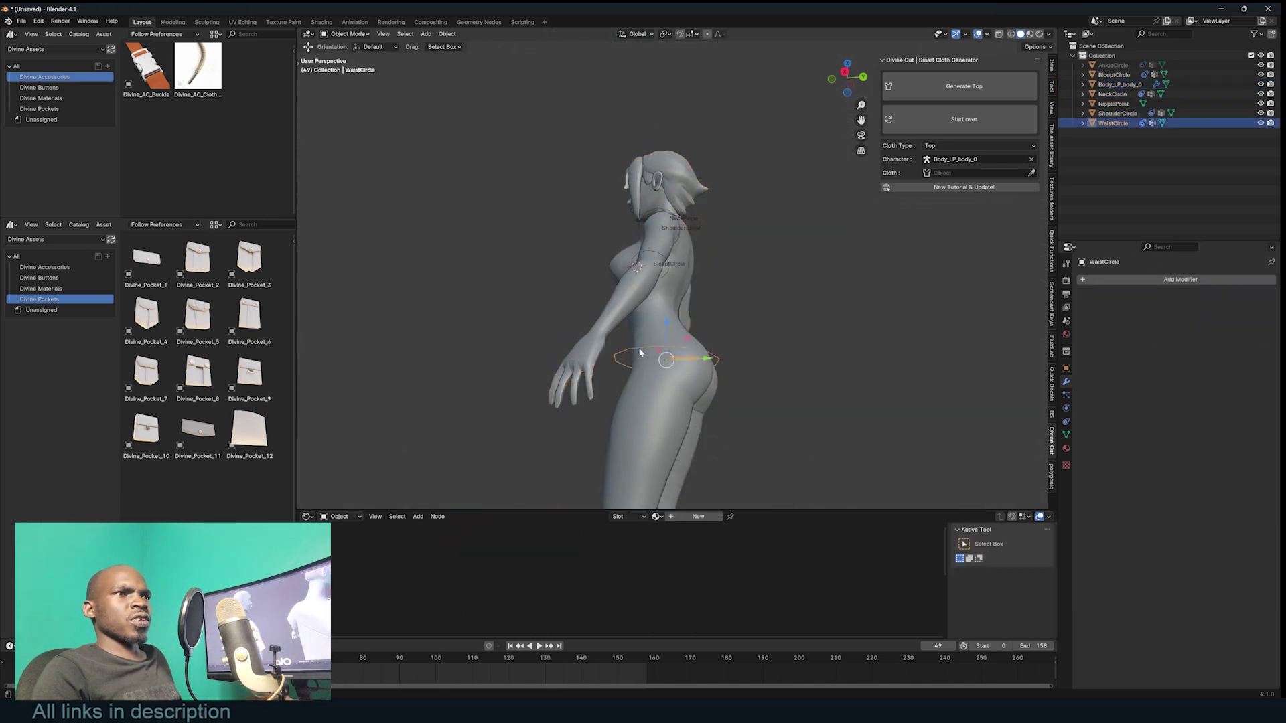
key("g")
key("y")
left_click(712, 359)
middle_click_drag(711, 359, 811, 314)
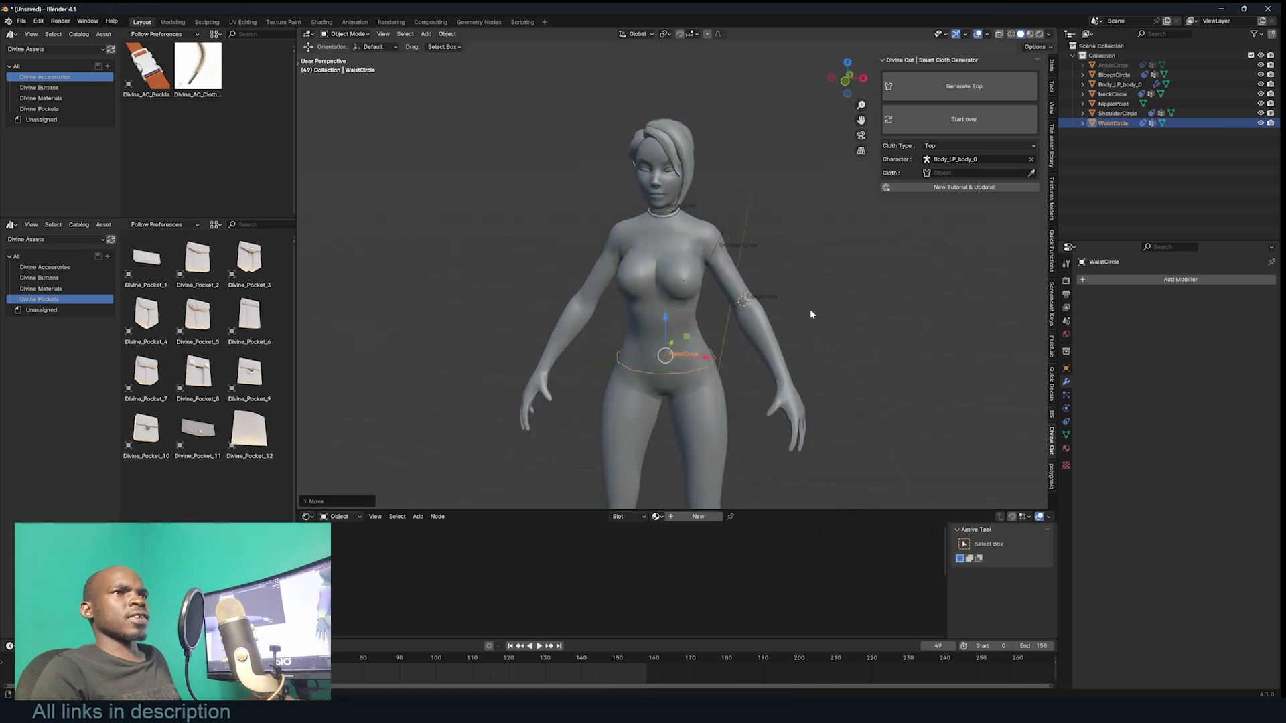
Generate the top and run its cloth simulation, stopping it to check the drape at the back of the neck
left_click(972, 97)
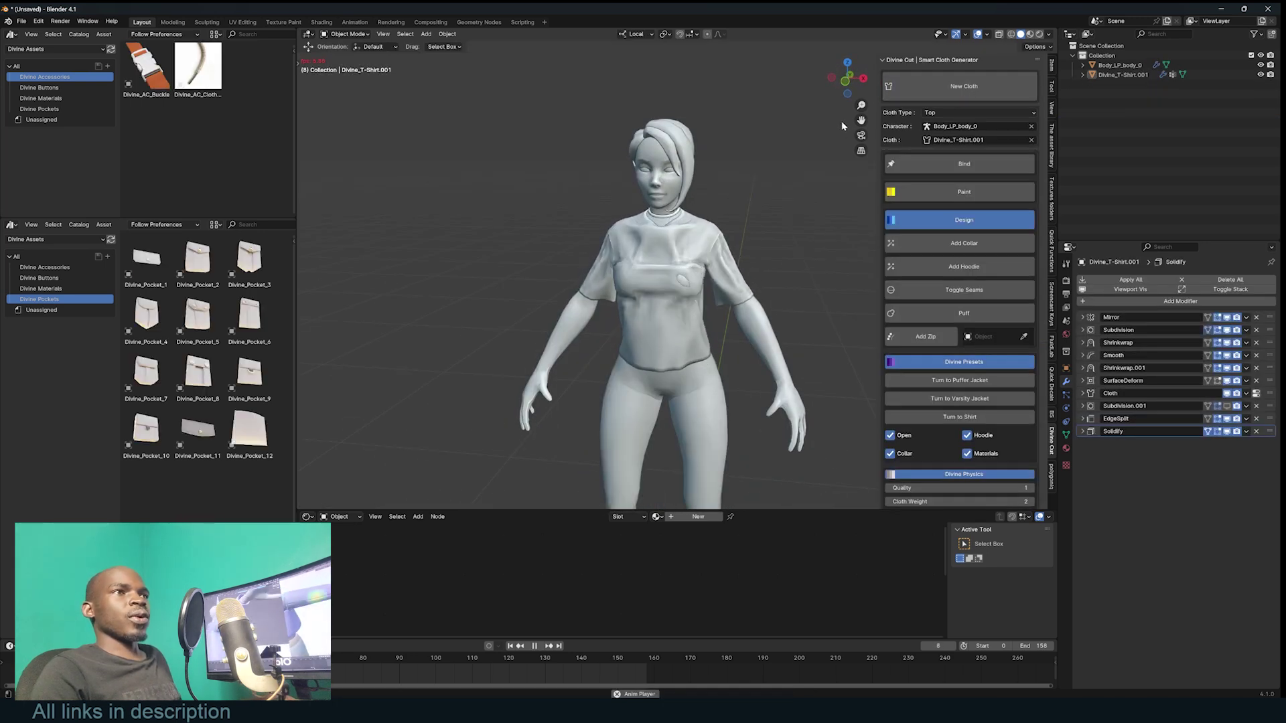
middle_click_drag(842, 122, 721, 235)
scroll(721, 236, "up", 4)
left_click(722, 235)
key("space")
scroll(703, 247, "up", 2)
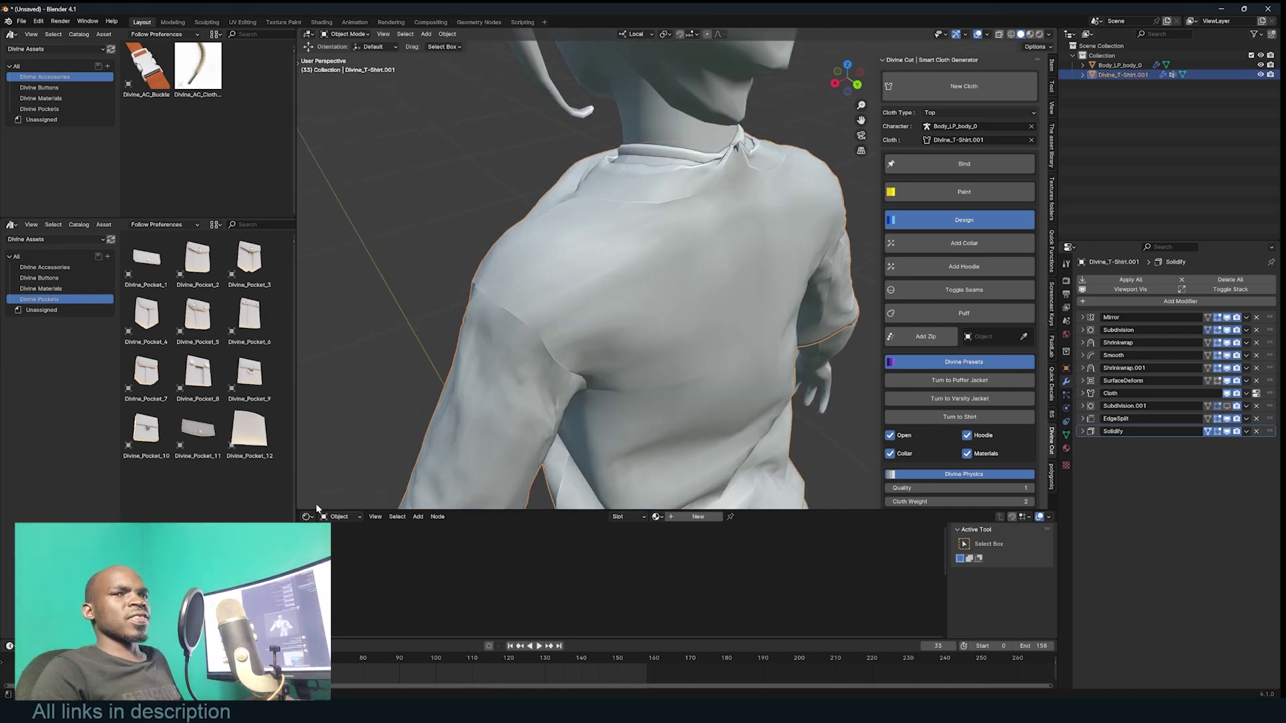
Rewind the simulation to the first frame and open Shrinkwrap weight painting on the T-shirt
key("shift+Left")
mouse_move(735, 148)
middle_mouse_down()
mouse_move(735, 136)
mouse_move(757, 201)
middle_mouse_up()
left_click(952, 197)
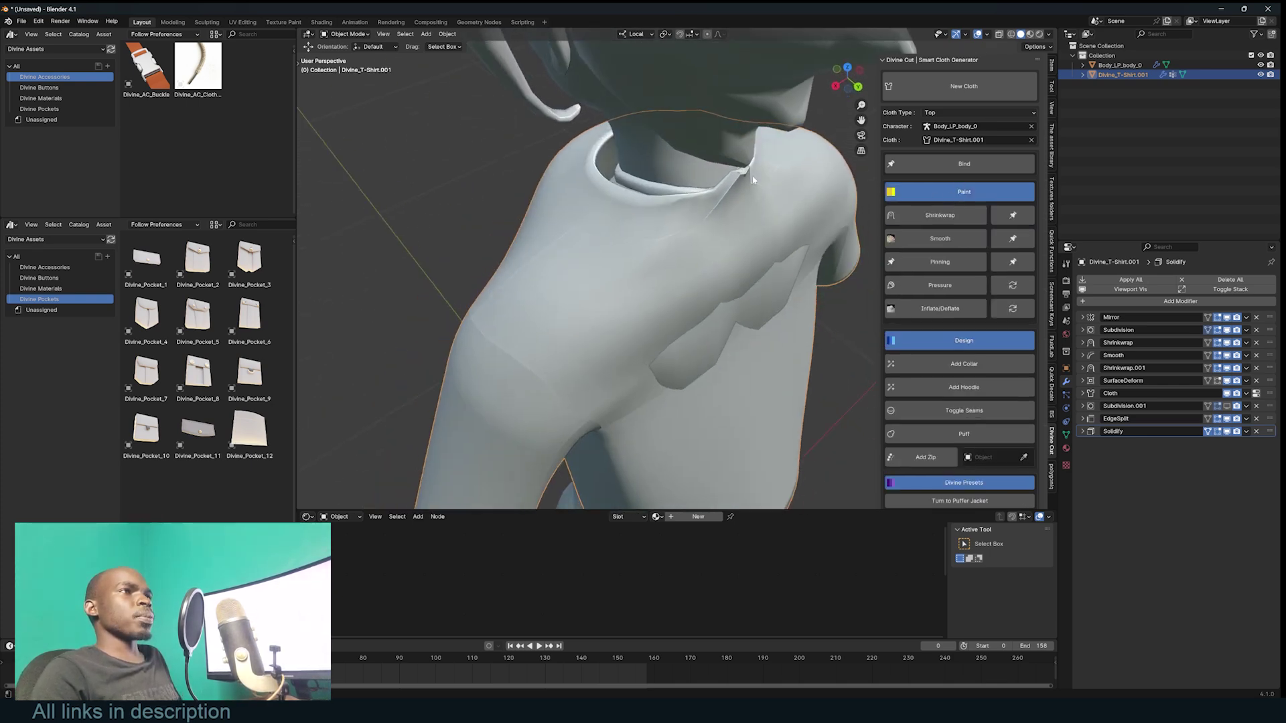
left_click(920, 218)
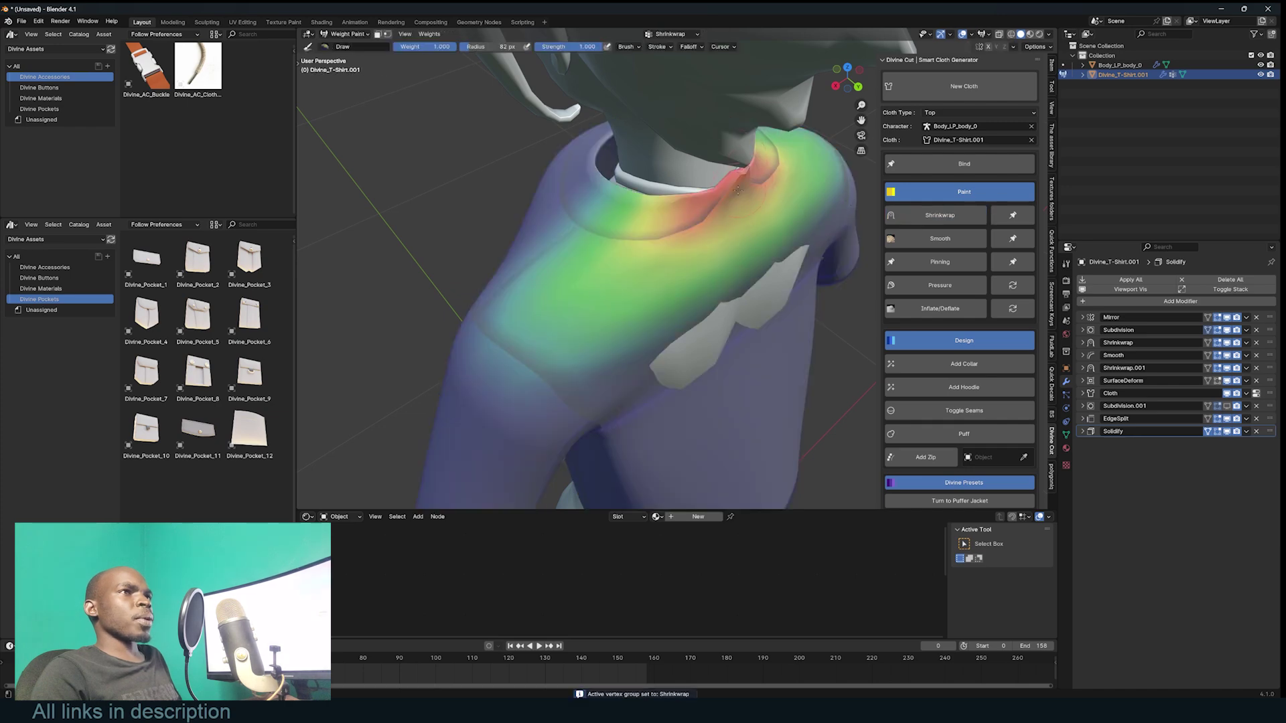
Switch to editing the T-shirt's mesh around the spike at the back of the neckline
mouse_move(764, 204)
middle_mouse_down()
mouse_move(810, 172)
mouse_move(705, 173)
middle_mouse_up()
key("Tab")
scroll(704, 173, "up", 4)
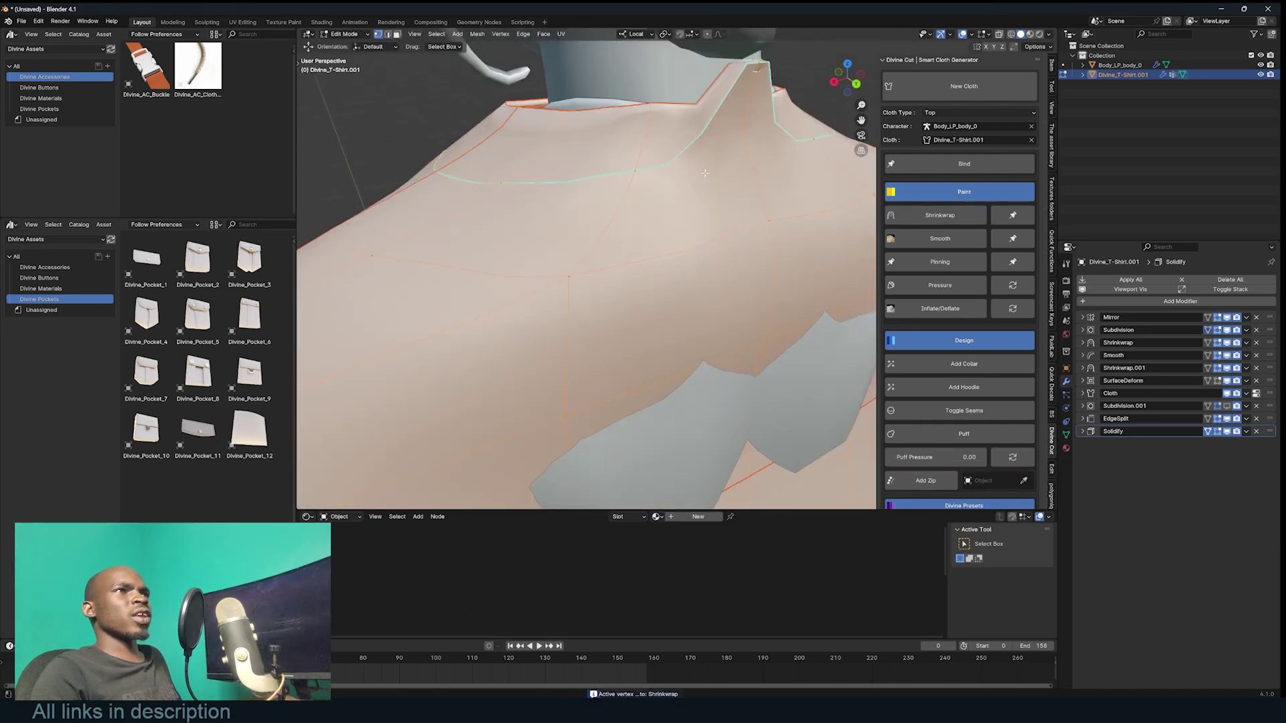
key("g")
left_click_drag(781, 77, 762, 85)
left_click(760, 82)
key("g")
right_click(781, 107)
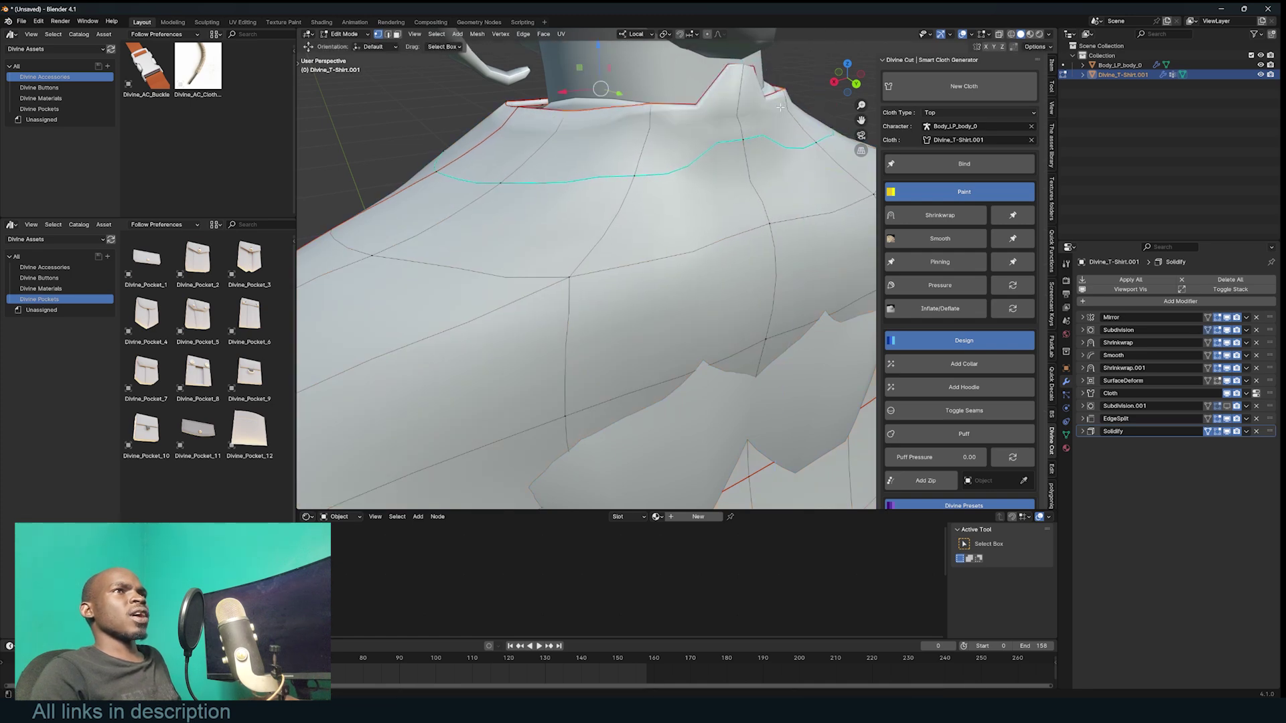
Lower the spiked vertices at the back of the T-shirt's neckline along Z with X-ray on, and leave mesh editing
key("alt+z")
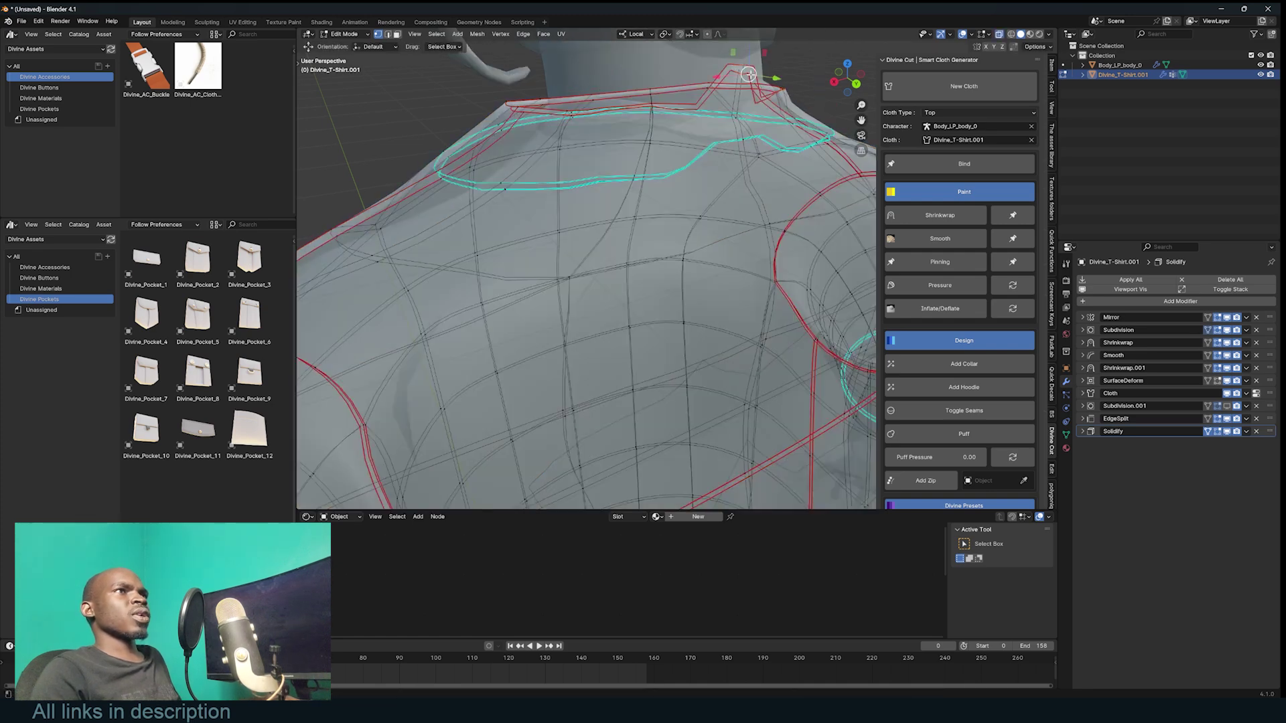
key("g")
key("z")
left_click(749, 77)
key("alt+z")
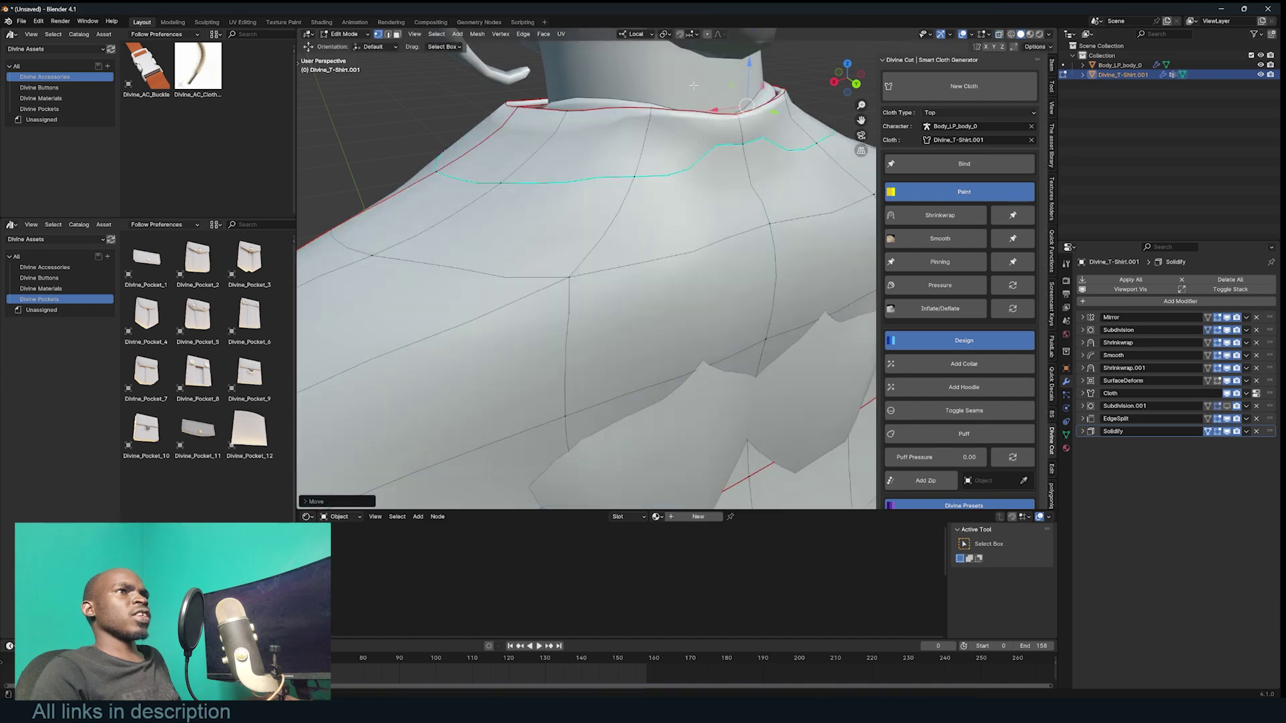
scroll(749, 77, "down", 4)
key("Tab")
Run the T-shirt's cloth simulation again, examine the fit from the back and side, and rewind it
mouse_move(663, 244)
middle_mouse_down()
mouse_move(736, 215)
mouse_move(638, 200)
middle_mouse_up()
scroll(711, 217, "down", 5)
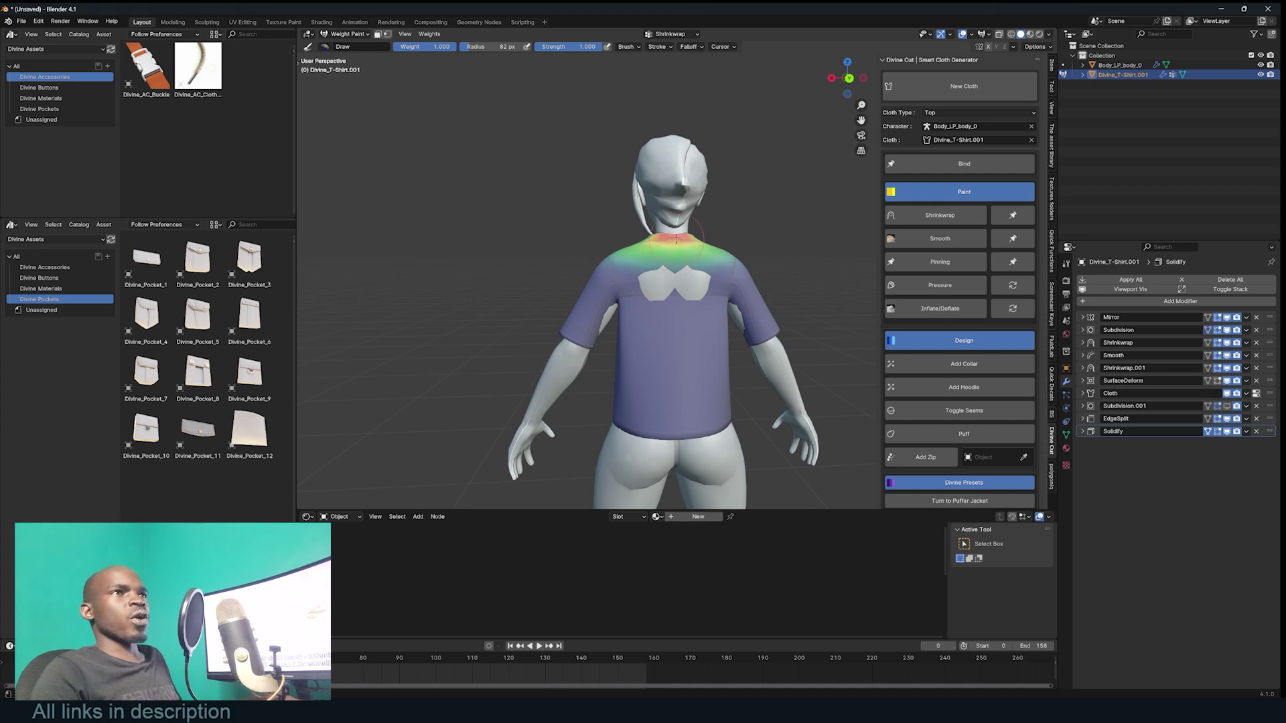
key("Tab")
middle_click_drag(634, 228, 641, 239)
key("Tab")
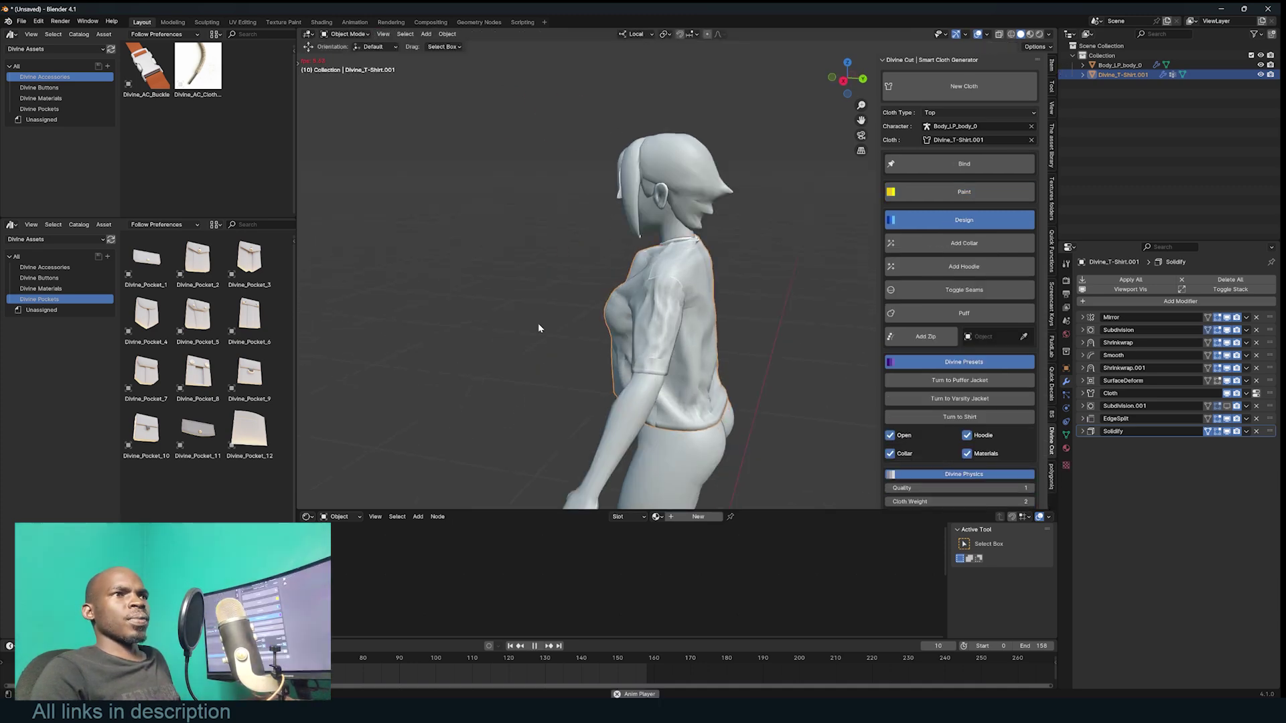
key("space")
middle_click_drag(539, 328, 648, 324)
key("shift+Left")
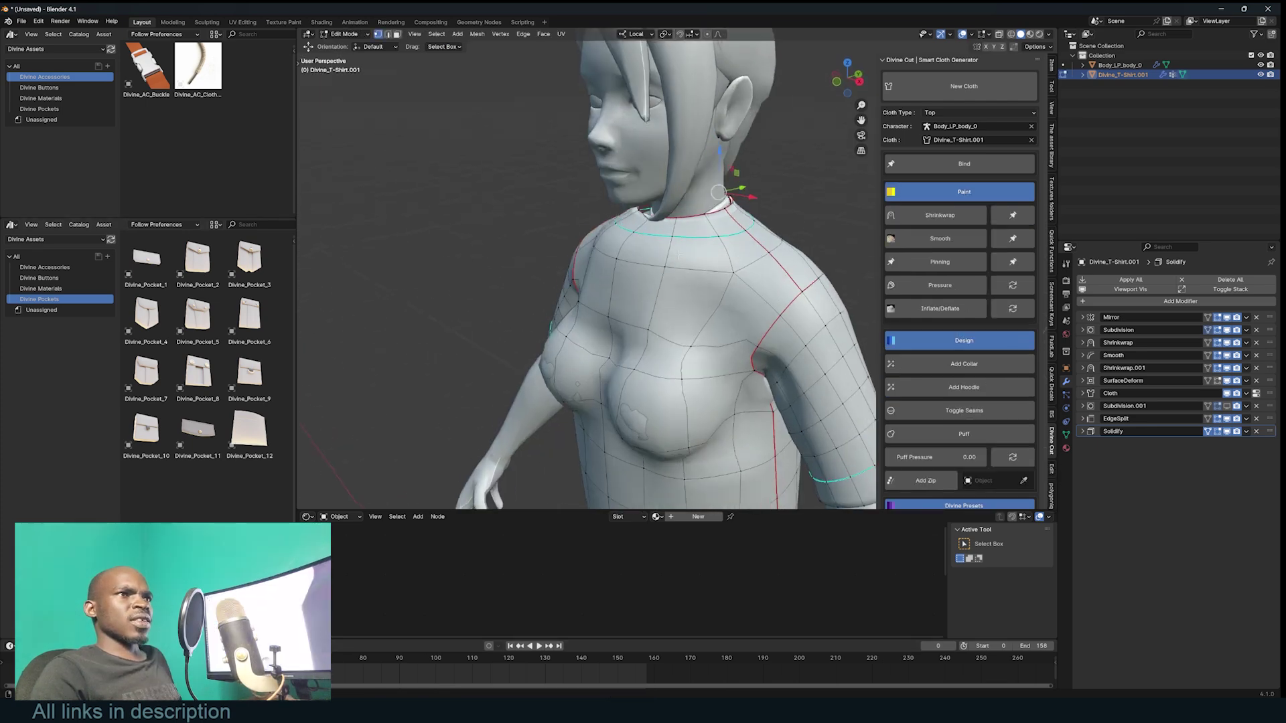
Select faces on the T-shirt's upper chest in face mode and move them without changing their X position
mouse_move(606, 221)
middle_mouse_down()
mouse_move(589, 221)
mouse_move(697, 238)
mouse_move(685, 204)
mouse_move(627, 201)
middle_mouse_up()
key("3")
left_click(711, 238)
left_click_drag(626, 201, 654, 223)
left_click(608, 260)
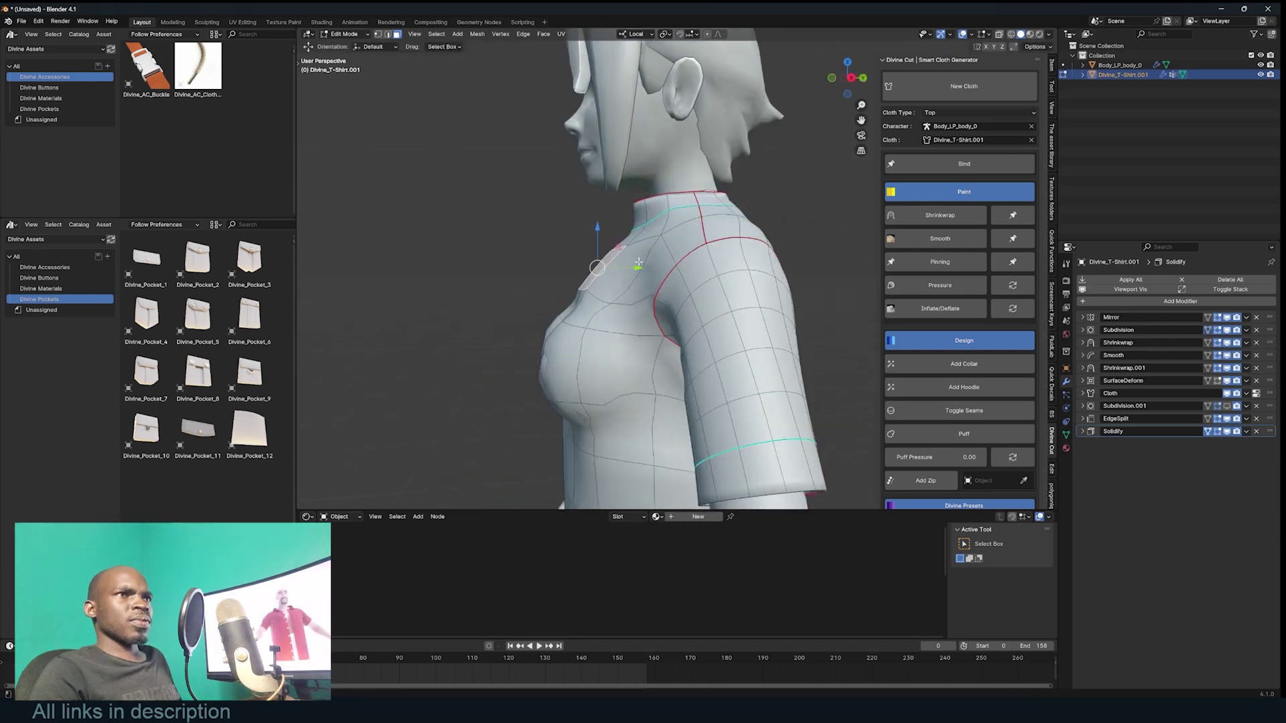
key("g")
key("shift+x")
left_click(627, 254)
Move a face lower on the T-shirt's chest along Y to adjust the fit over the bust
middle_click_drag(626, 254, 700, 264)
left_click(628, 345)
middle_click_drag(690, 352, 626, 357)
key("g")
key("y")
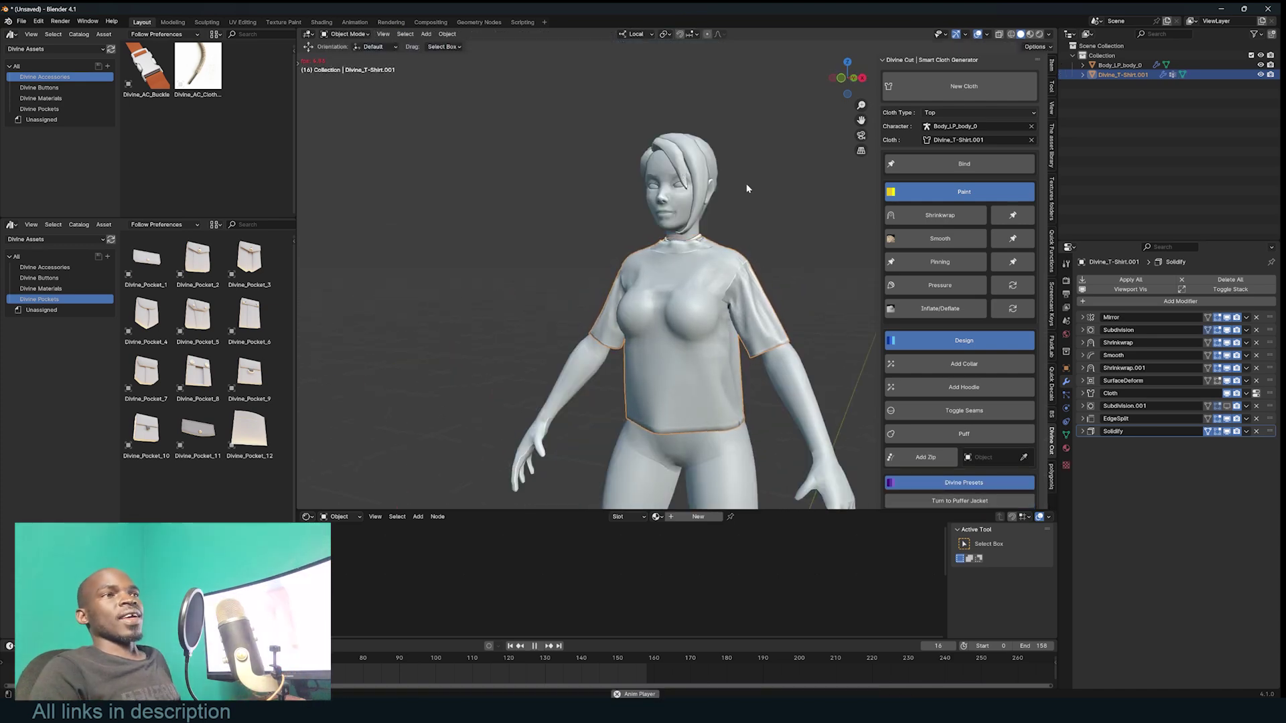
Stop the T-shirt's cloth simulation and set the cloth type to Trousers
key("space")
middle_click_drag(748, 189, 565, 248)
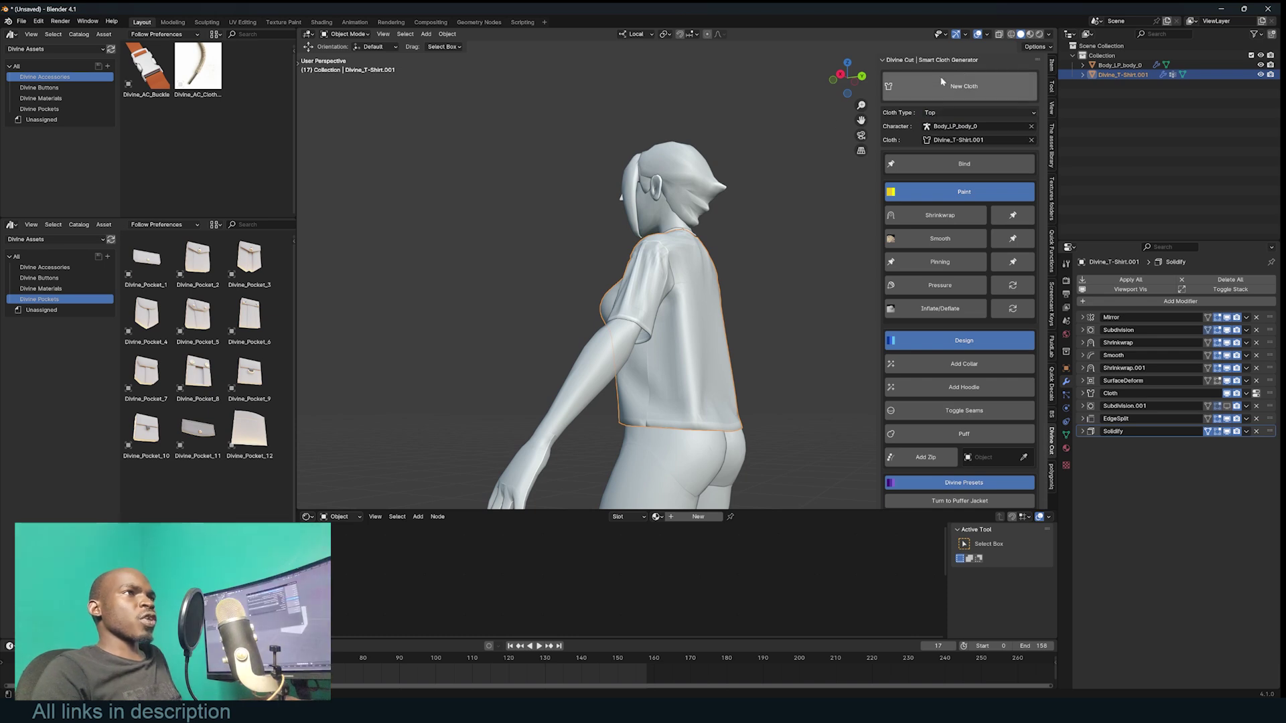
left_click(946, 114)
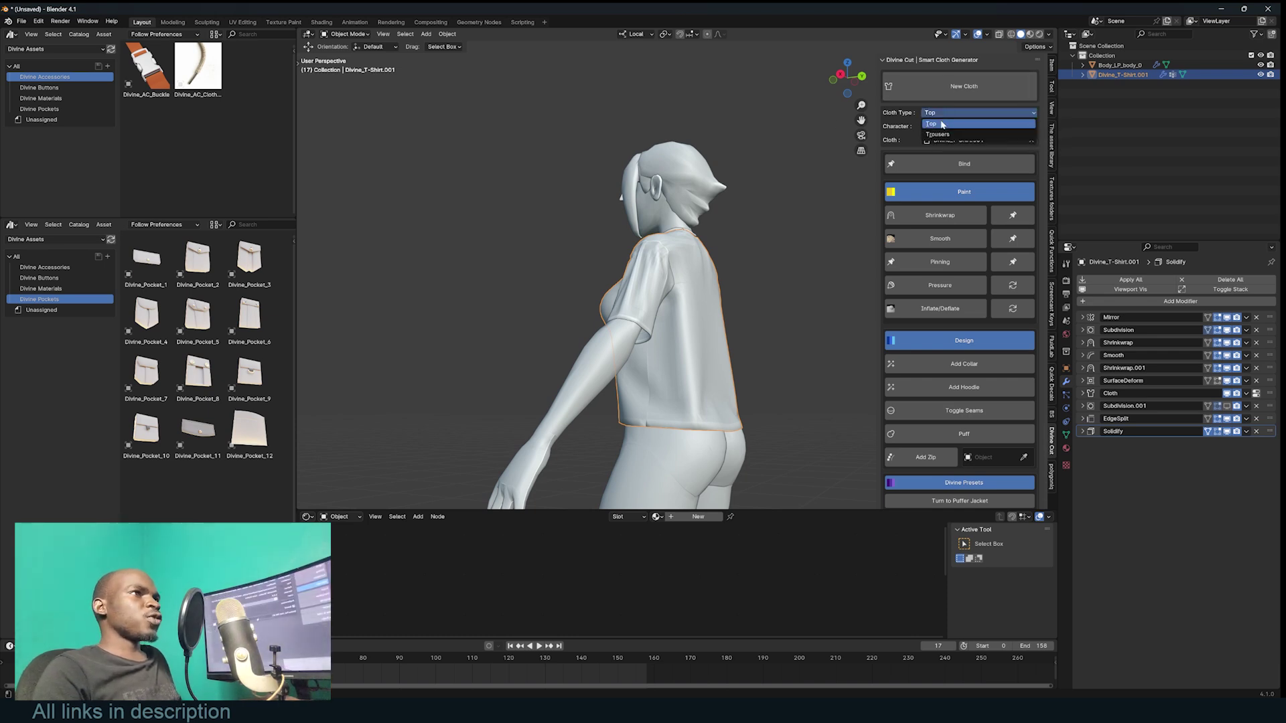
left_click(937, 134)
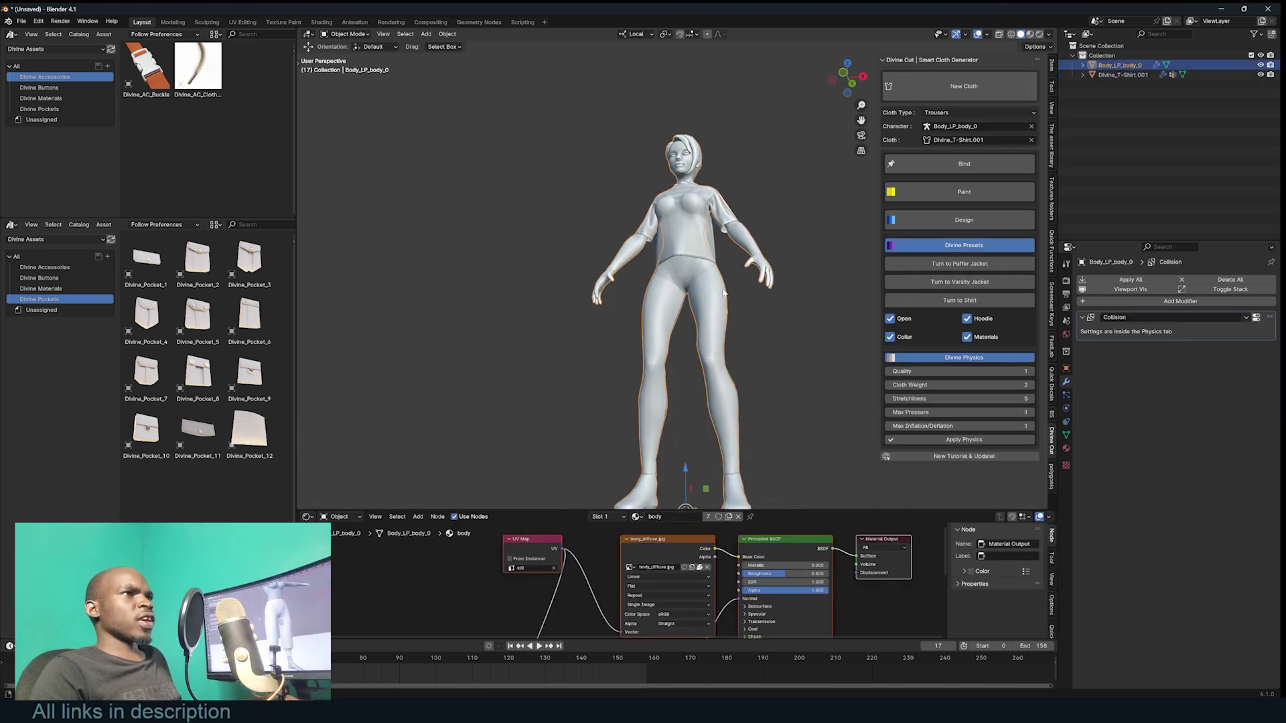
Start a new trousers cloth and raise the Pelvis point of its rig to the crotch
left_click(959, 88)
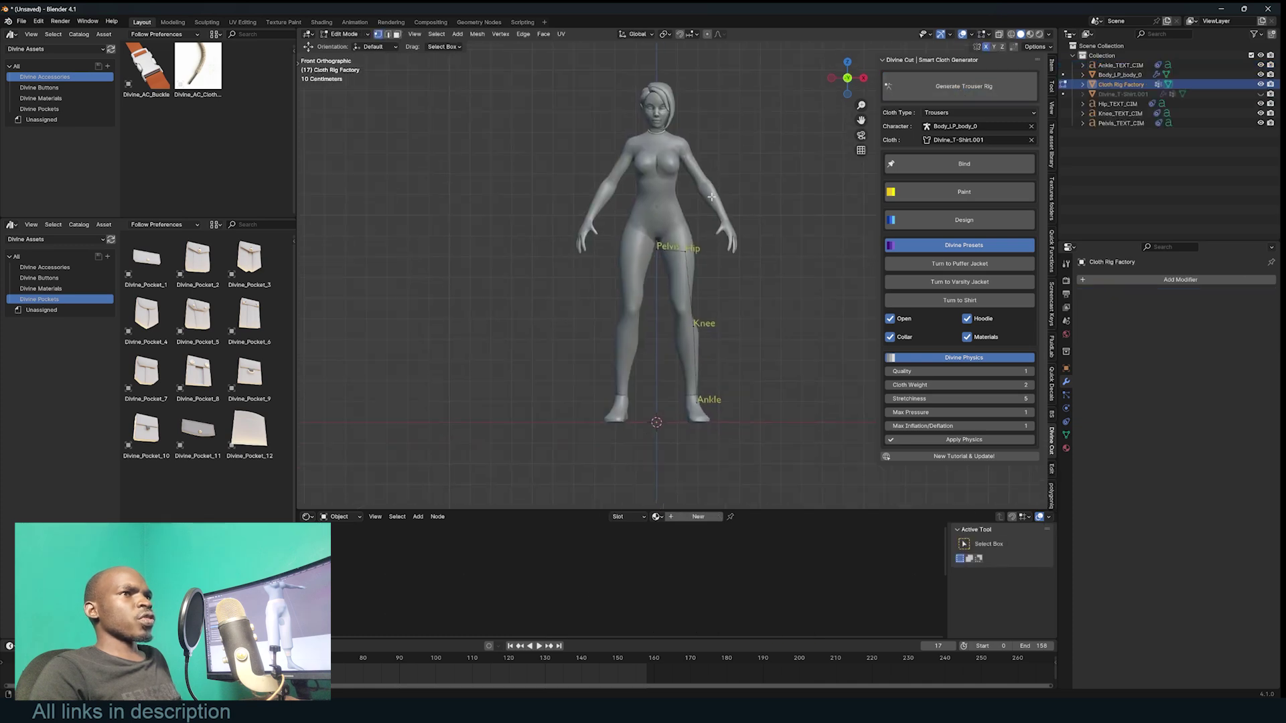
scroll(673, 240, "up", 2)
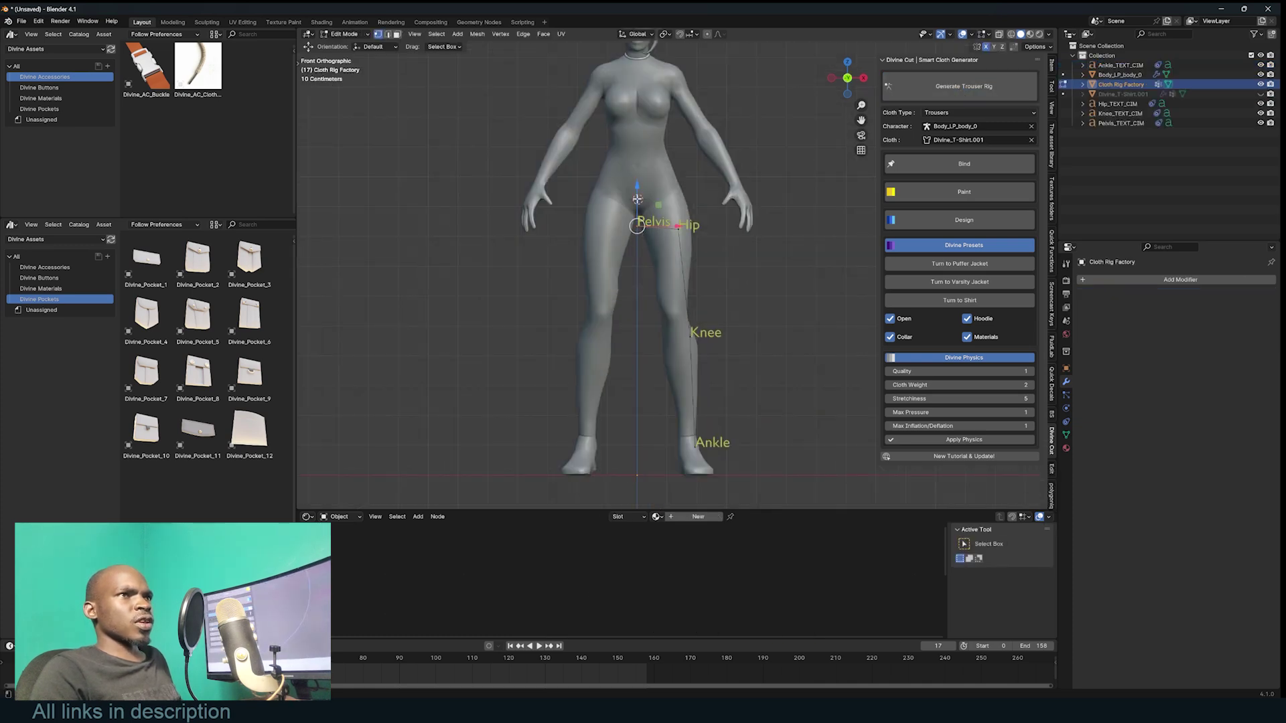
left_click_drag(637, 185, 637, 158)
Snap the Hip point to the 3D cursor on the upper thigh and generate the trouser rig
left_click(678, 229)
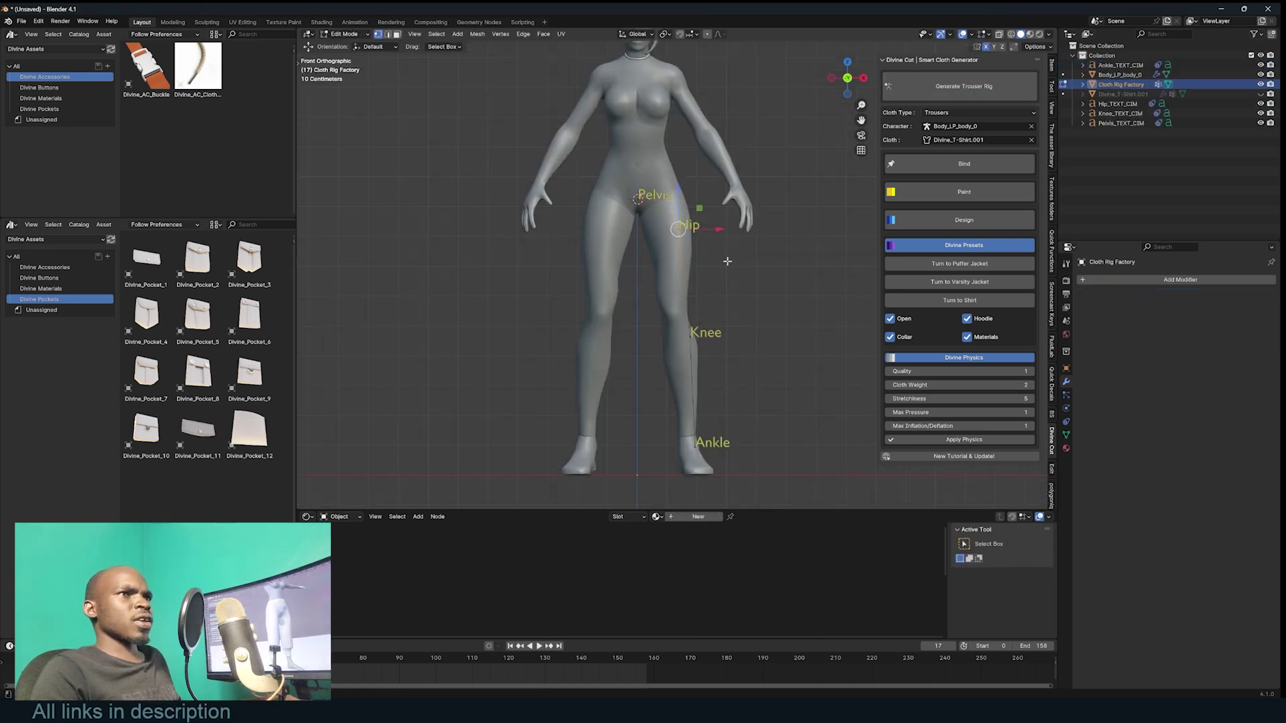
key("shift+s")
left_click(668, 247)
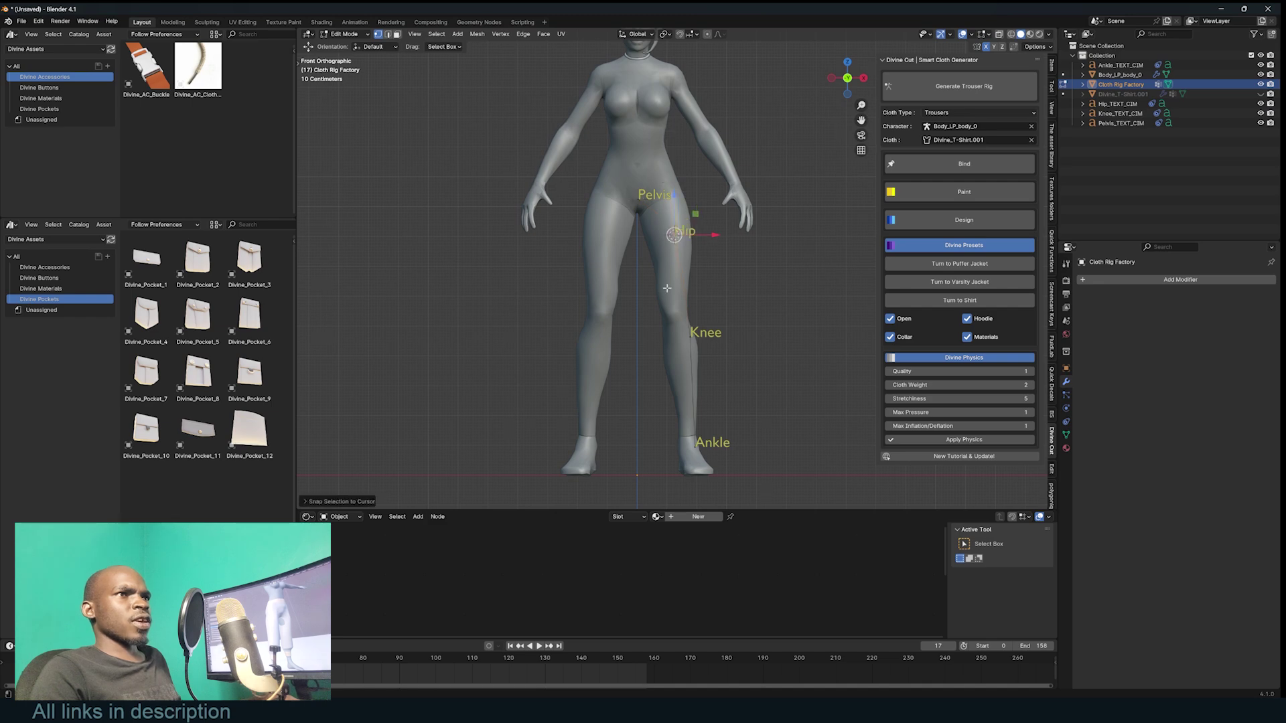
left_click(690, 335)
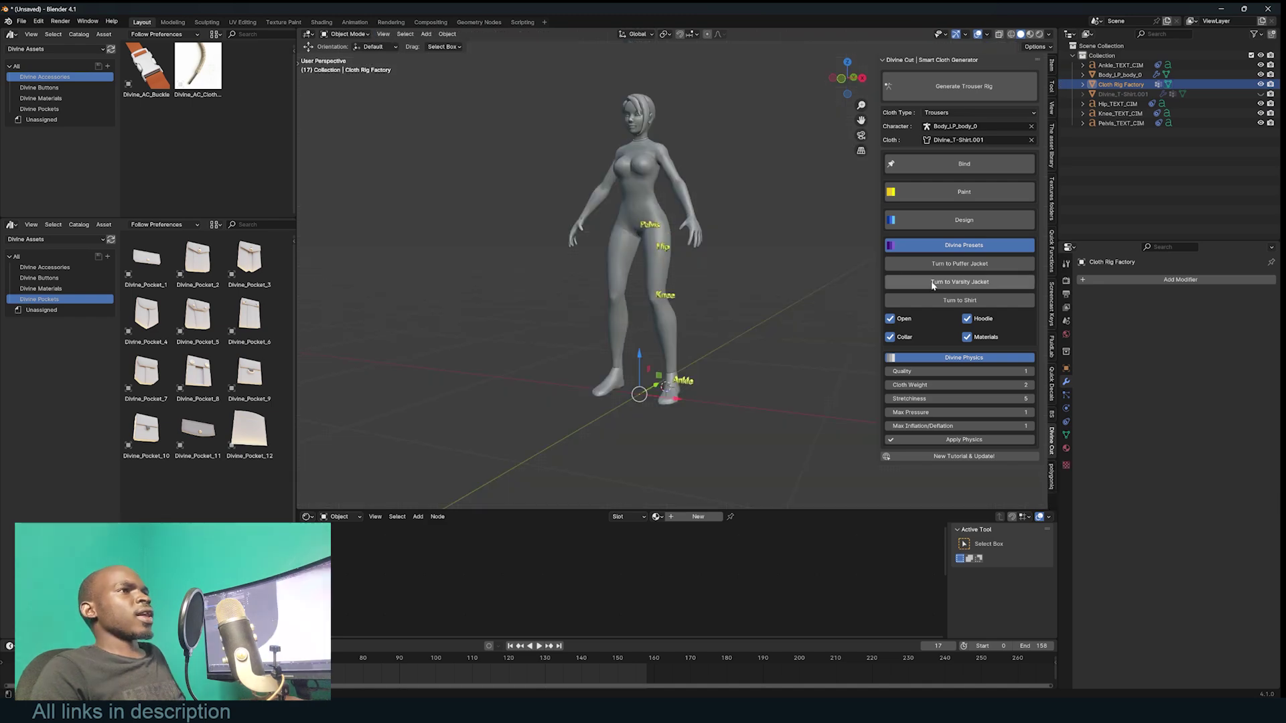
left_click(965, 86)
middle_click_drag(825, 182, 837, 248)
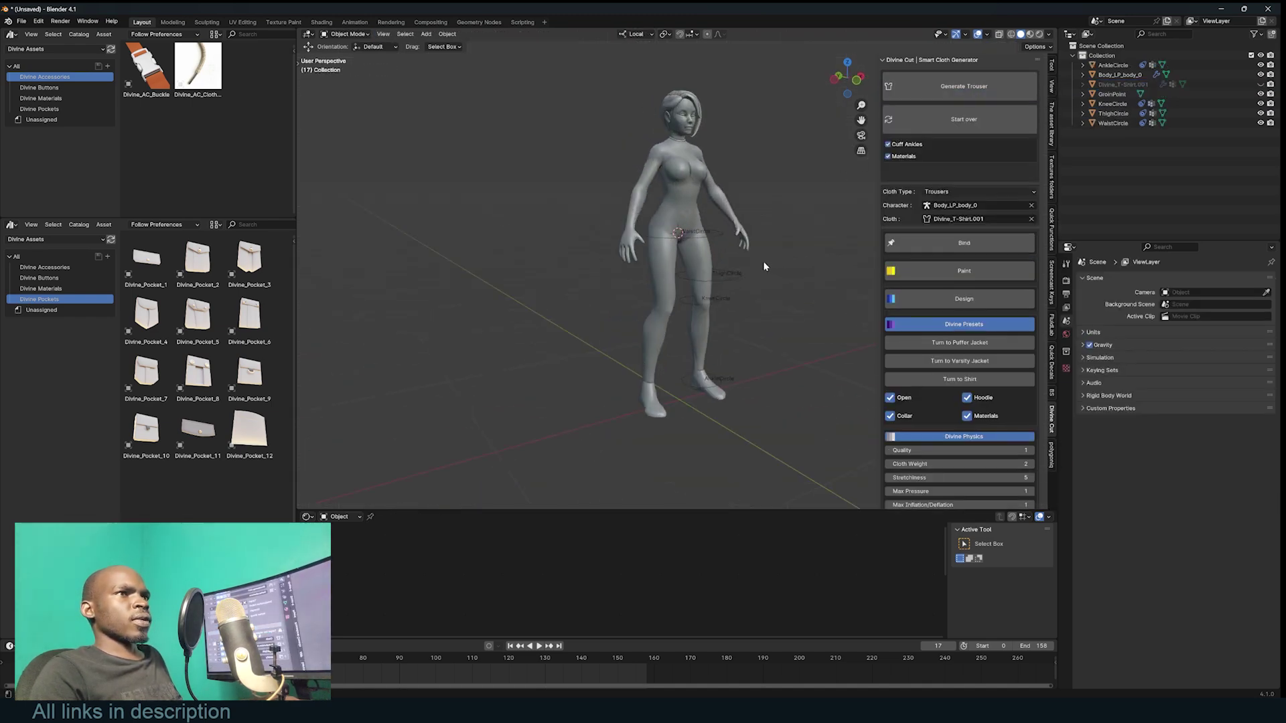
Try generating the trousers from the unadjusted guide circles
left_click(721, 236)
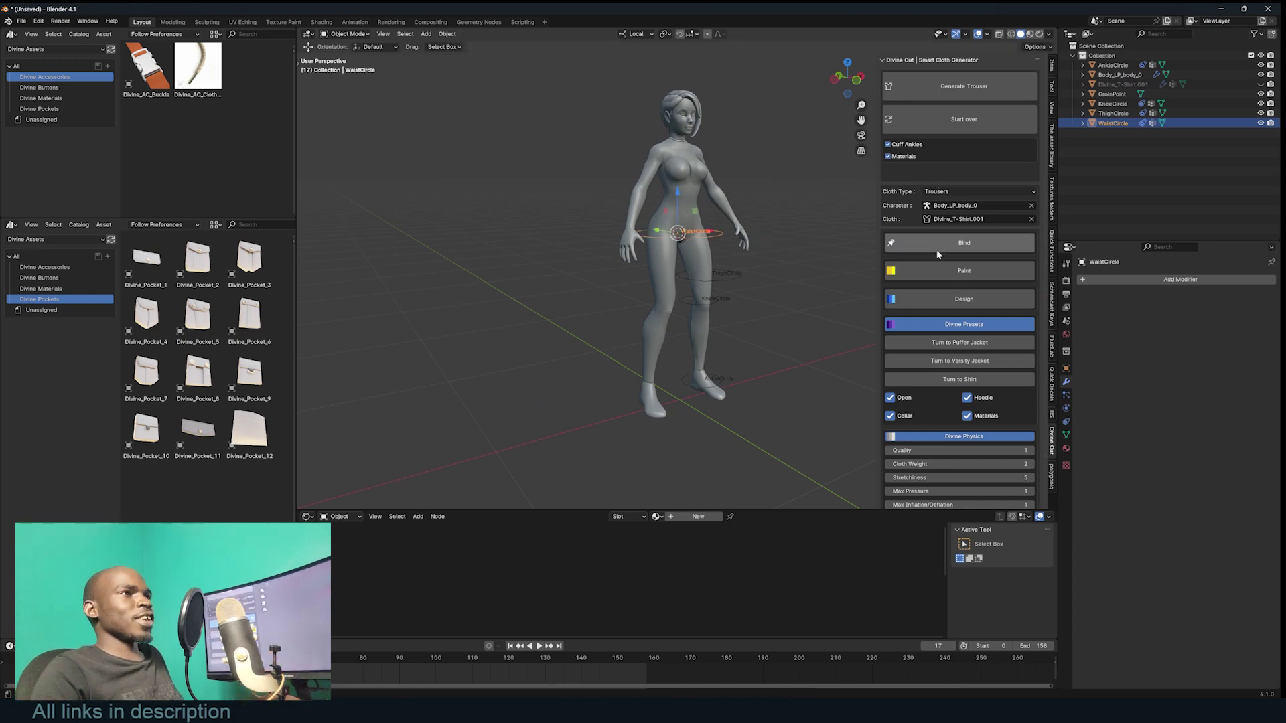
left_click(966, 86)
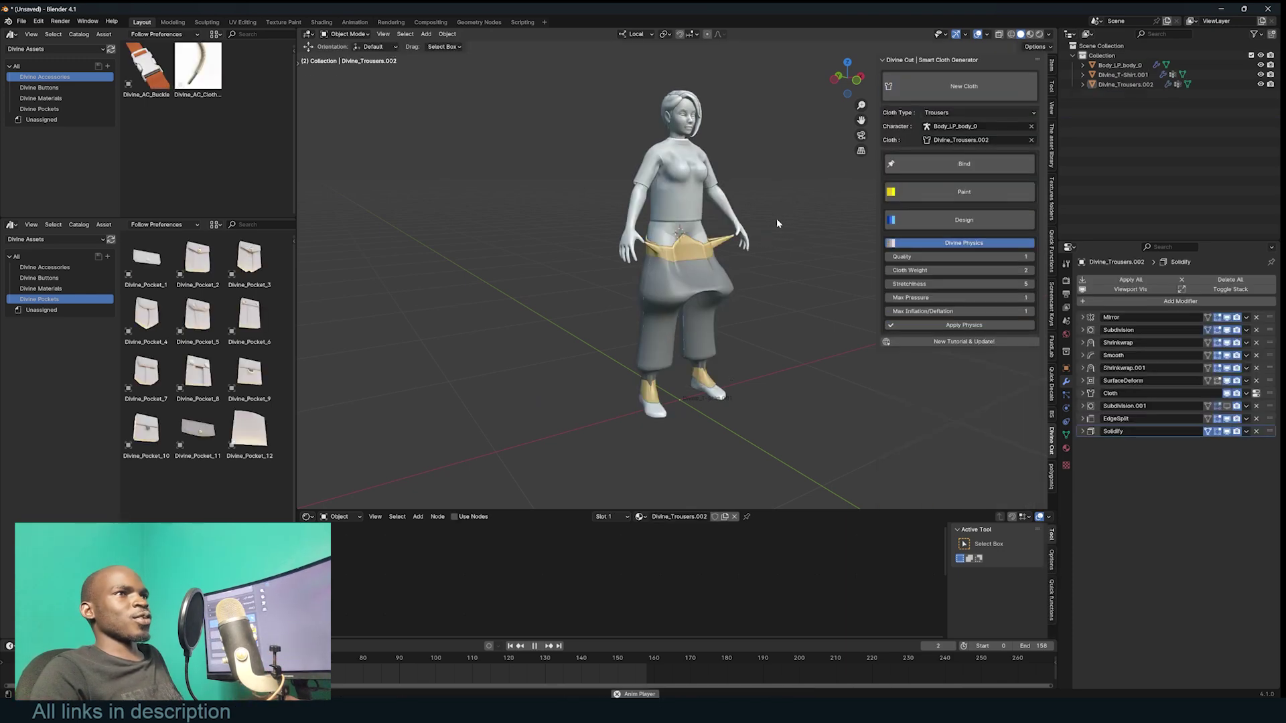
middle_click_drag(749, 266, 639, 248)
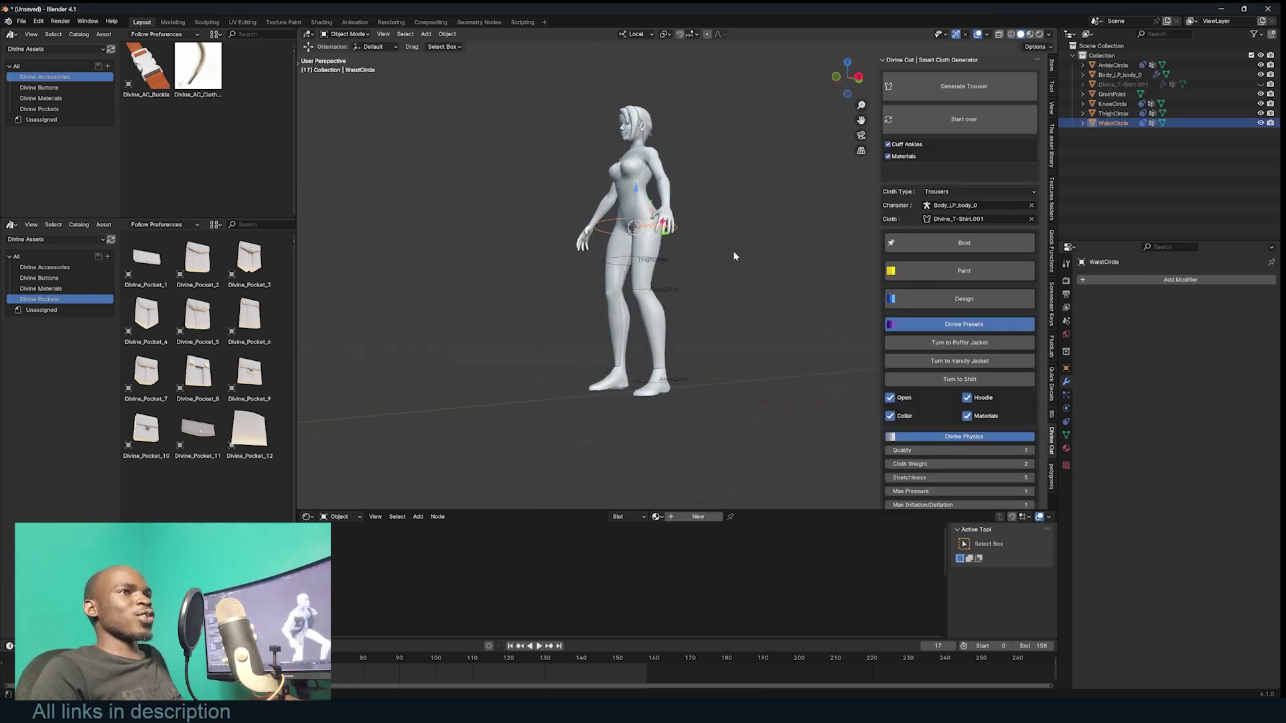
Raise the waist circle about 0.16 m along its local Z axis and scale the thigh circle to about 0.72
scroll(746, 258, "up", 3)
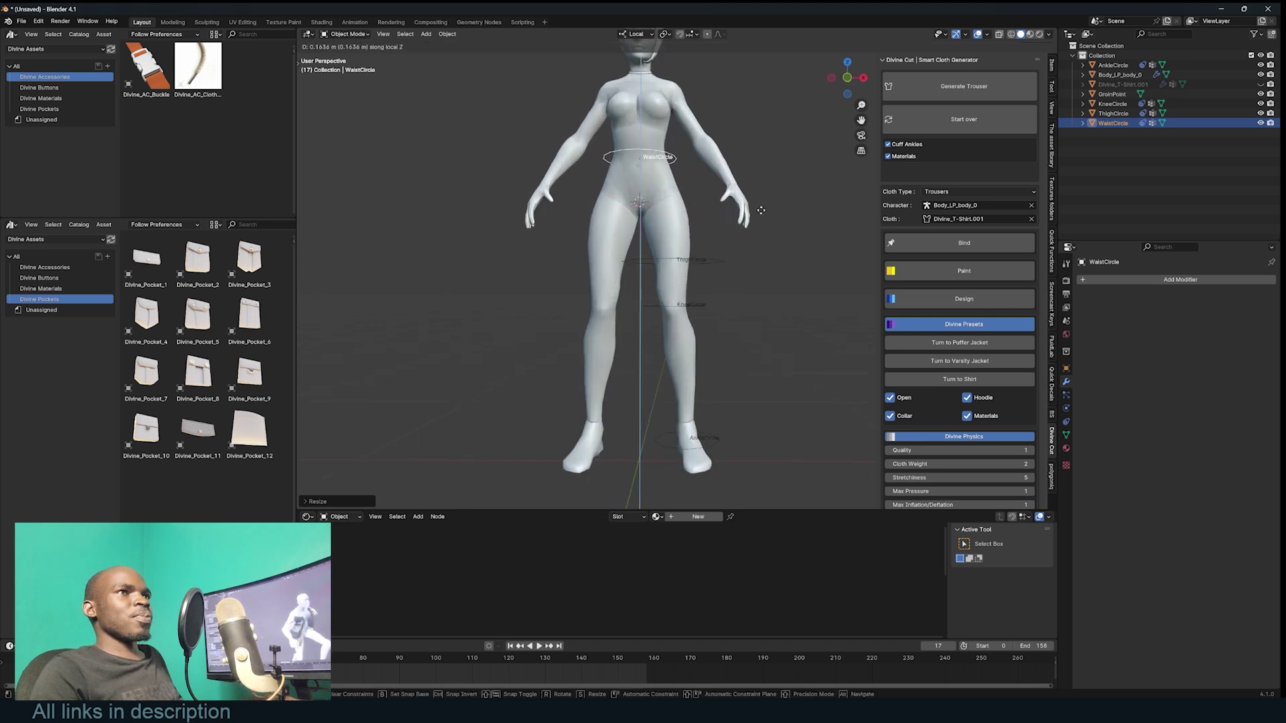
left_click(720, 256)
key("s")
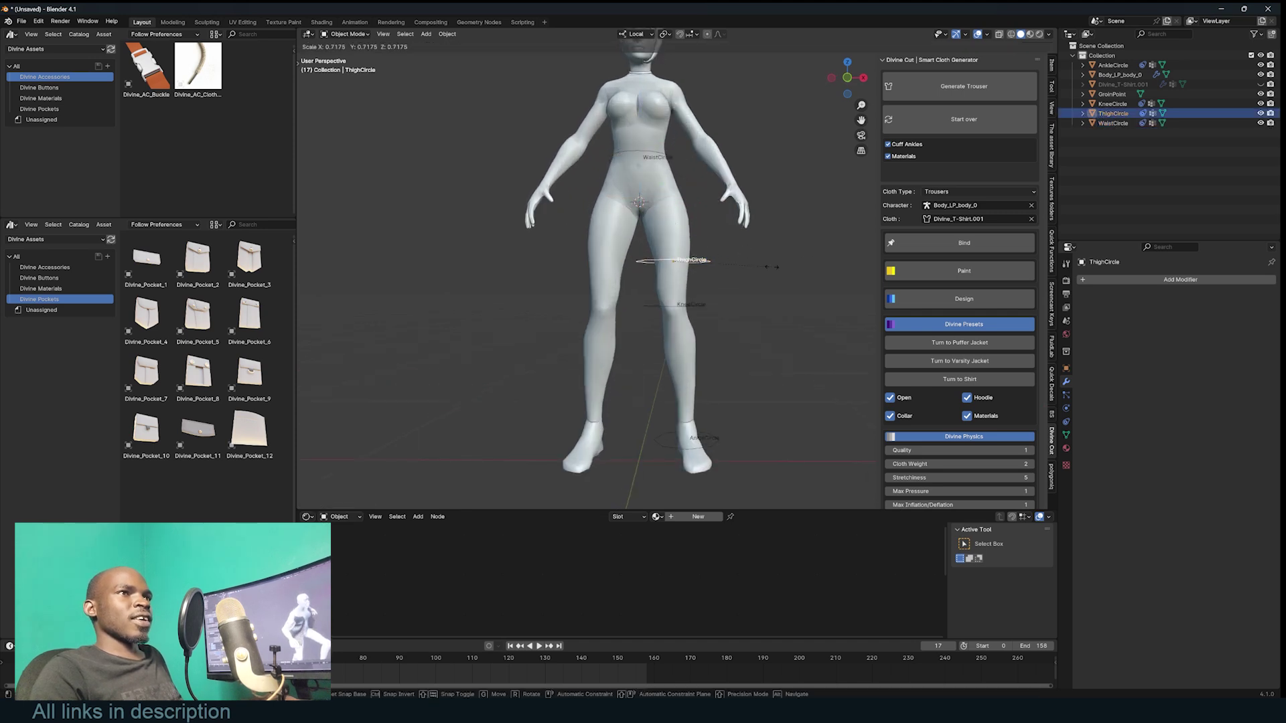
left_click(752, 272)
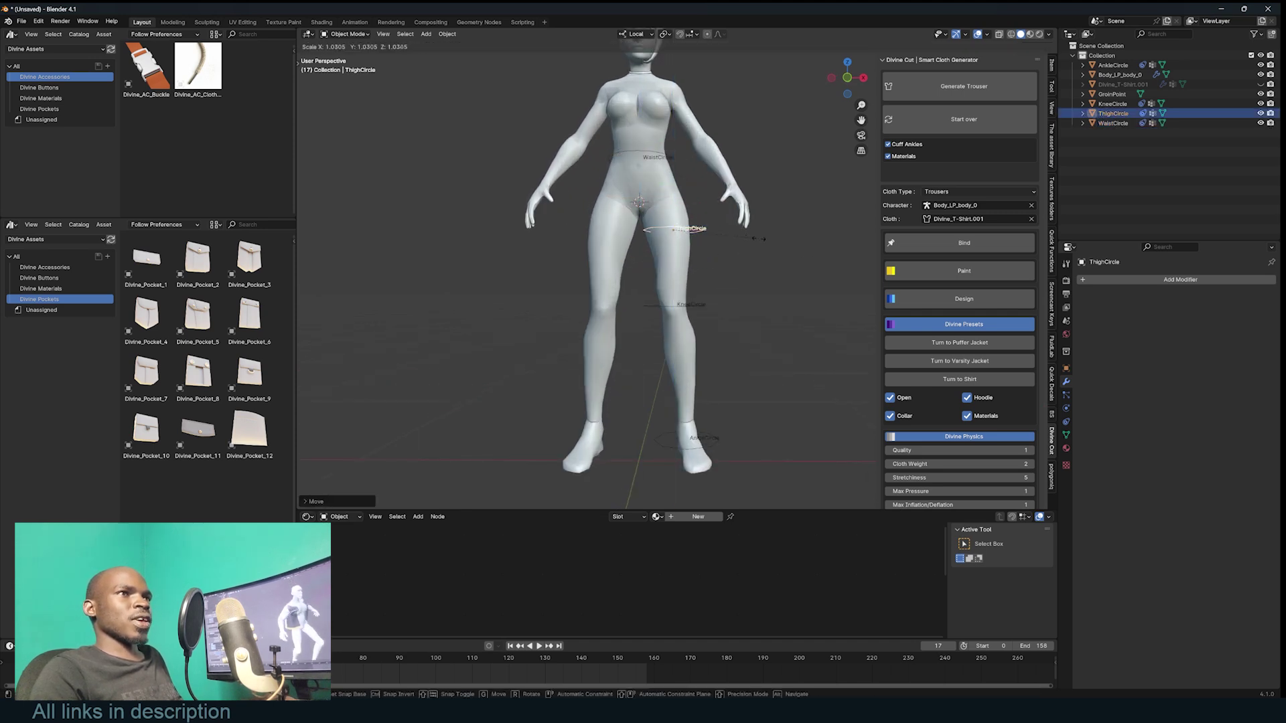
Move the thigh circle about 0.06 m along its local Y axis to align it with the leg from the side
middle_click_drag(724, 246, 629, 247)
key("g")
key("y")
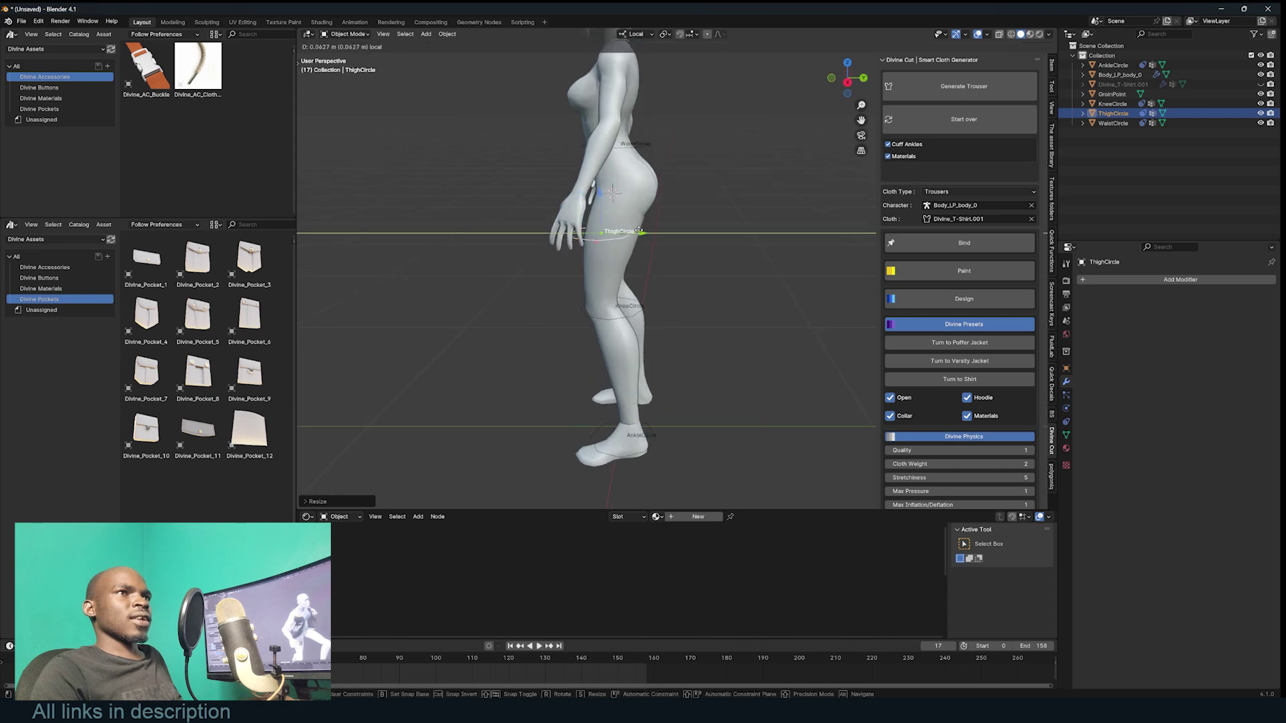
left_click(649, 231)
Scale the knee circle to about 0.55 and resize the thigh circle around the leg
left_click(647, 309)
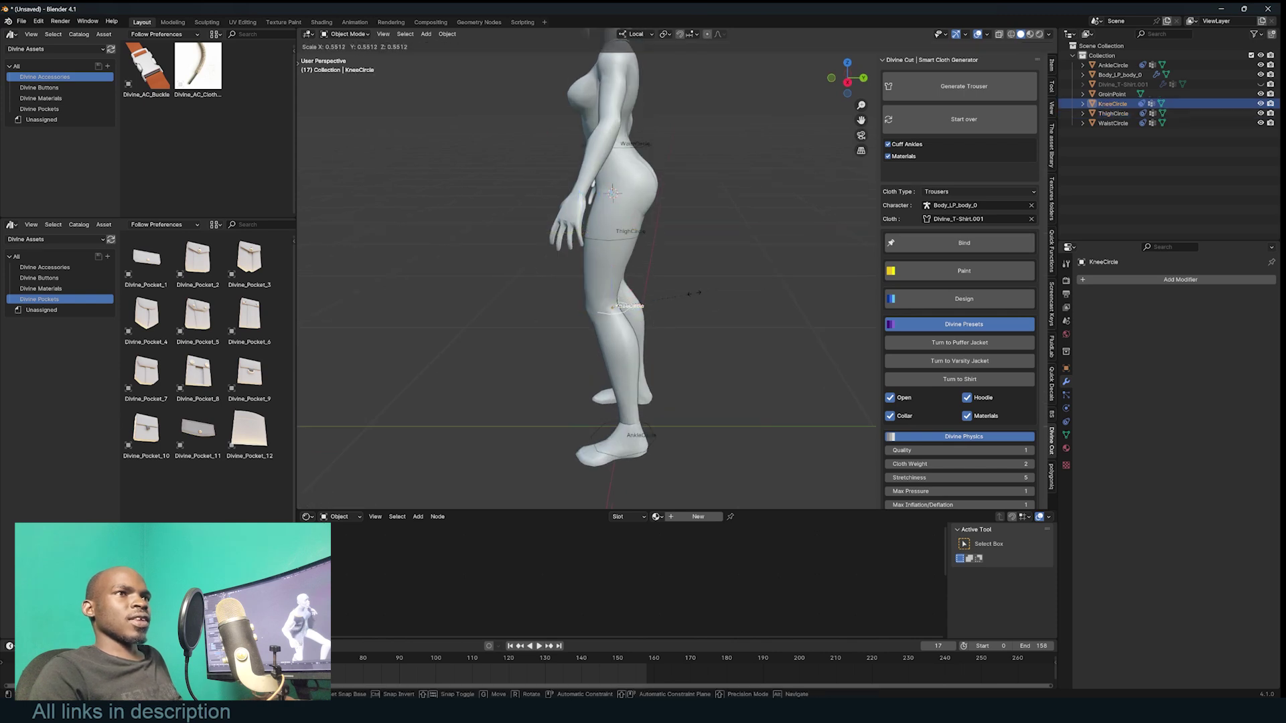
left_click_drag(651, 309, 644, 309)
key("s")
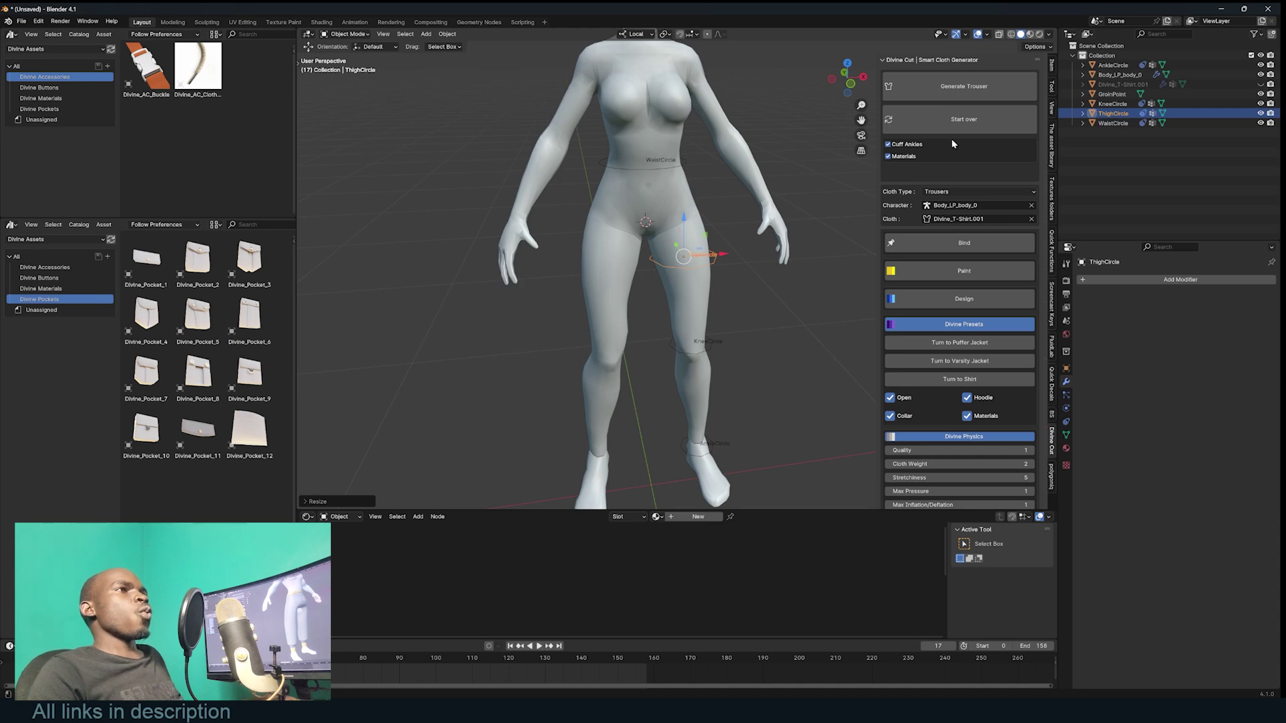
Generate the trousers from the resized circles, examine the simulated fit from the side and back, and stop the simulation
left_click(961, 88)
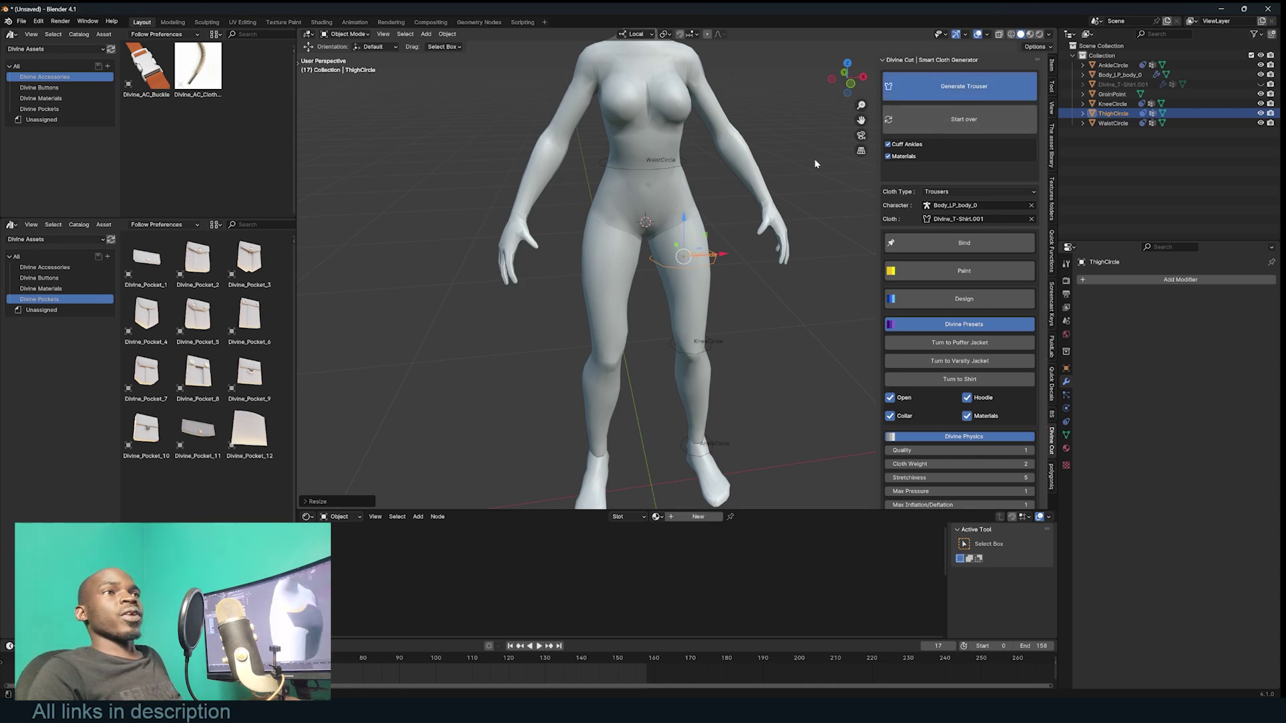
middle_click_drag(752, 231, 767, 218)
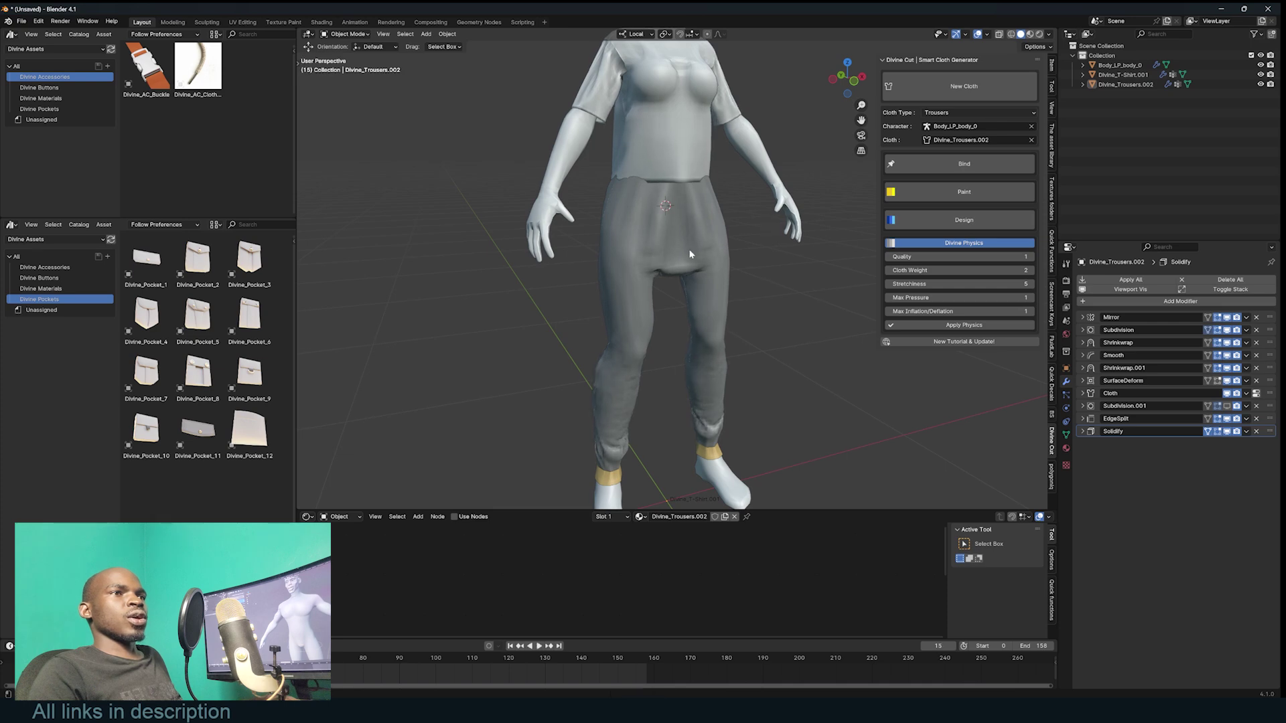
middle_click_drag(688, 247, 772, 228)
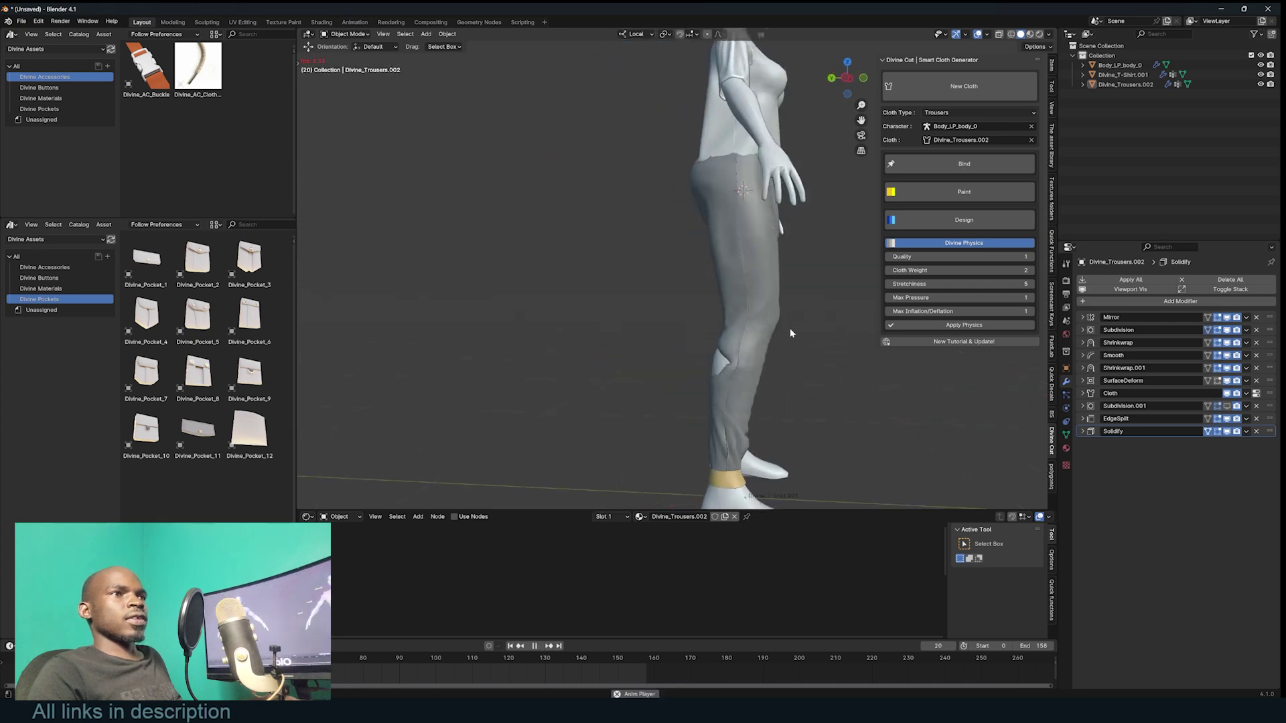
middle_click_drag(790, 315, 774, 361)
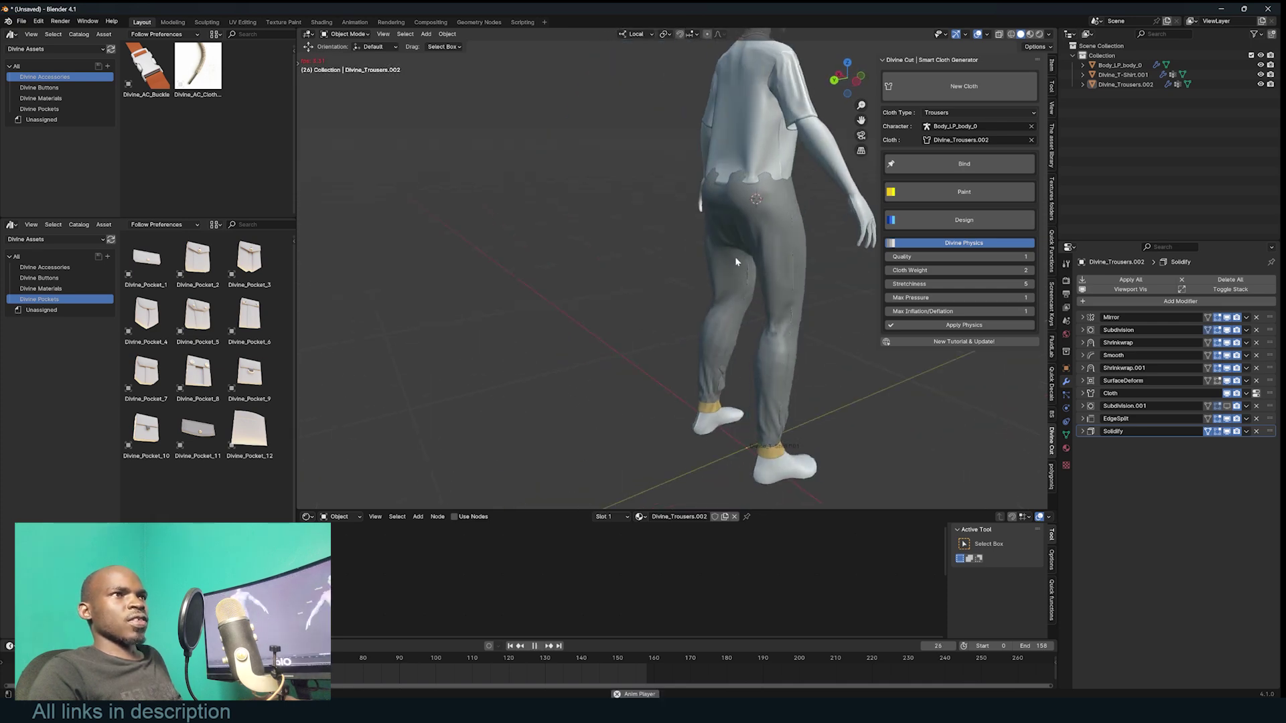
key("space")
middle_click_drag(748, 268, 673, 185)
Lower the waist circle about 0.05 m along its local Z axis and generate the trousers
left_click(675, 188)
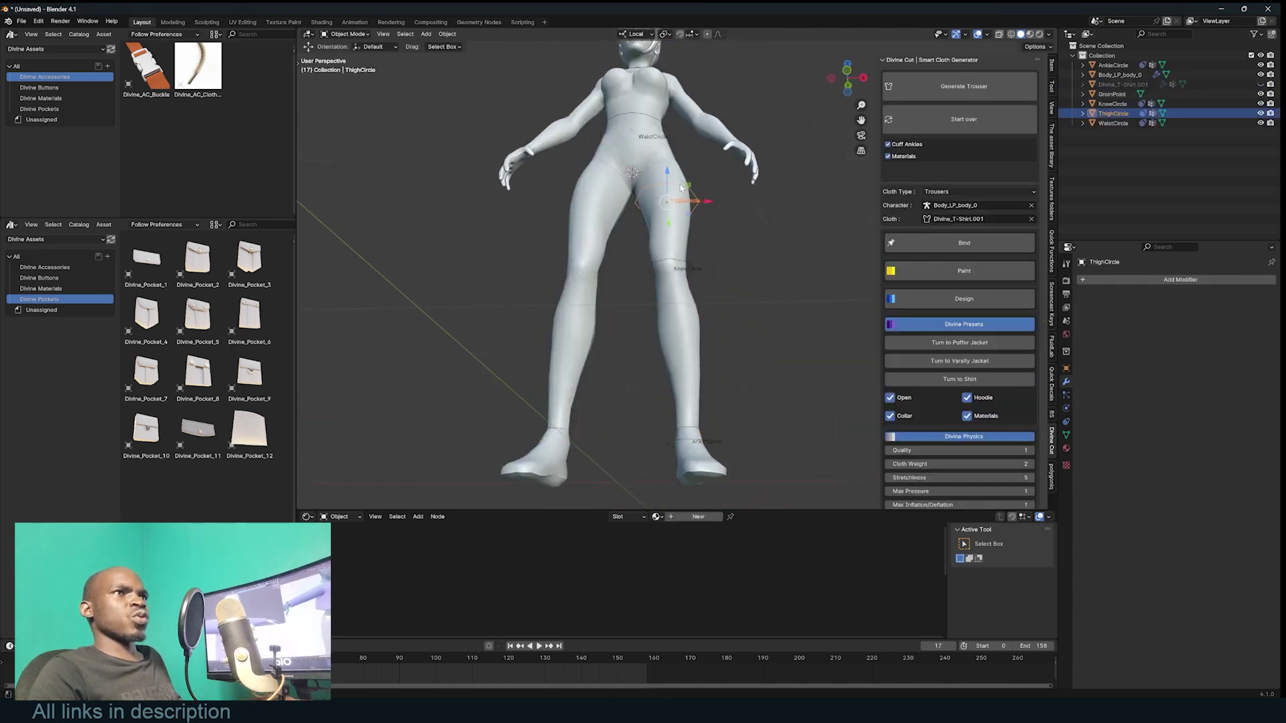
left_click(663, 119)
left_click(663, 121)
key("g")
key("z")
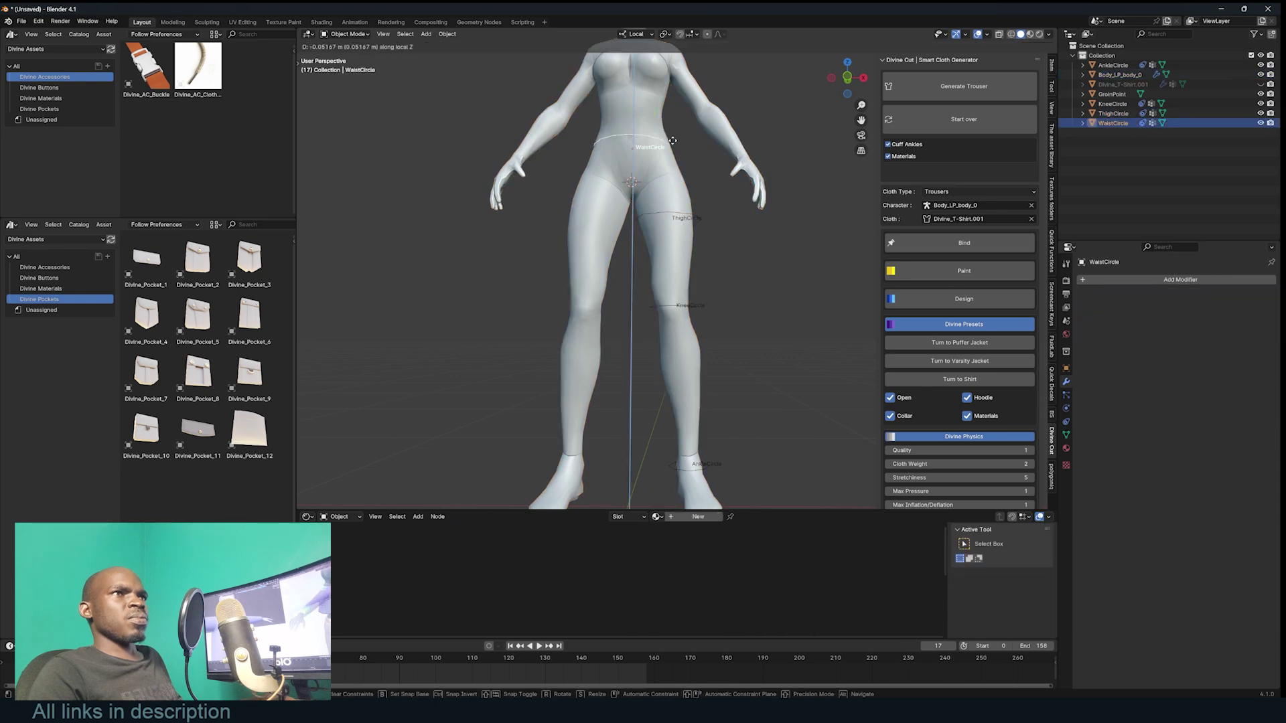
left_click(679, 141)
left_click(964, 86)
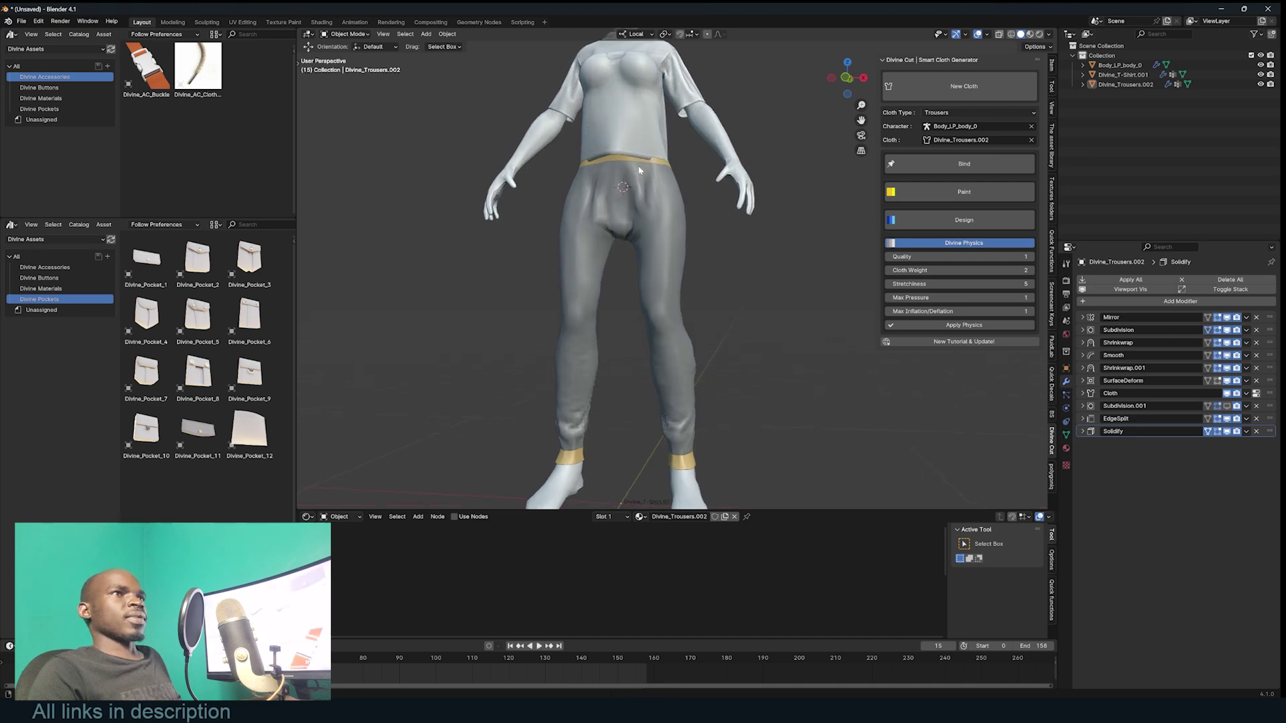
middle_click_drag(666, 154, 734, 191)
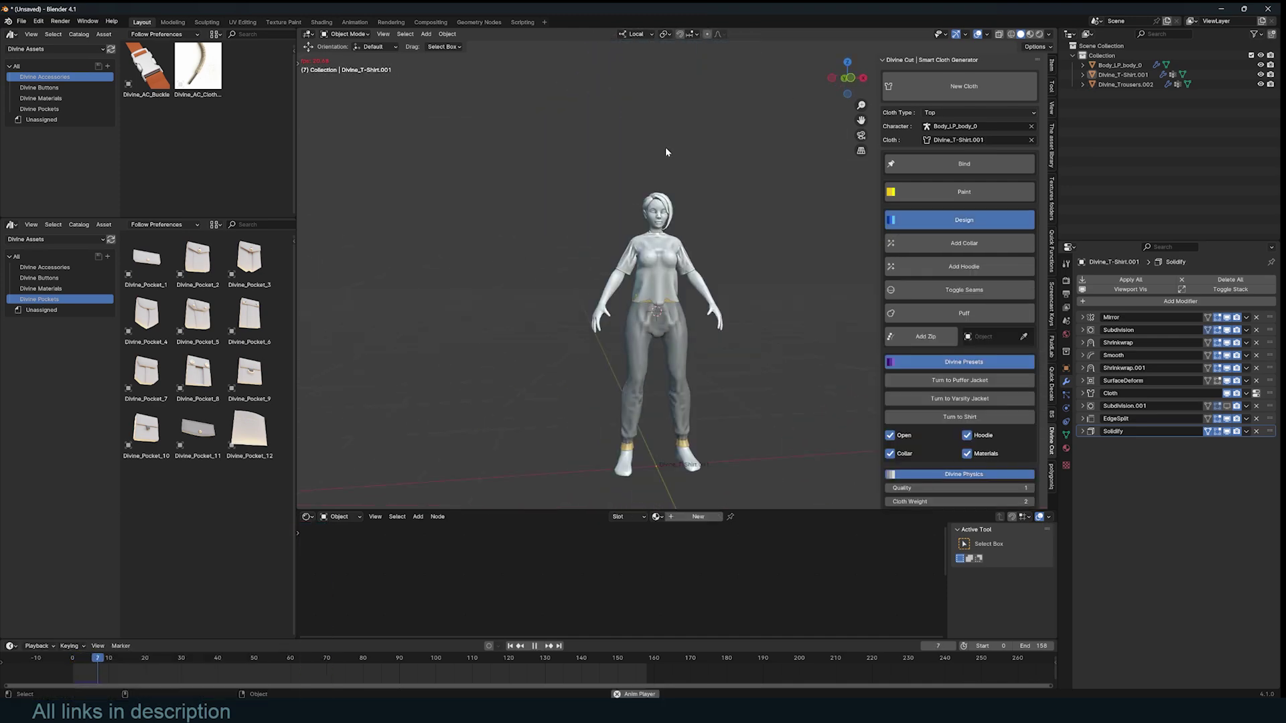